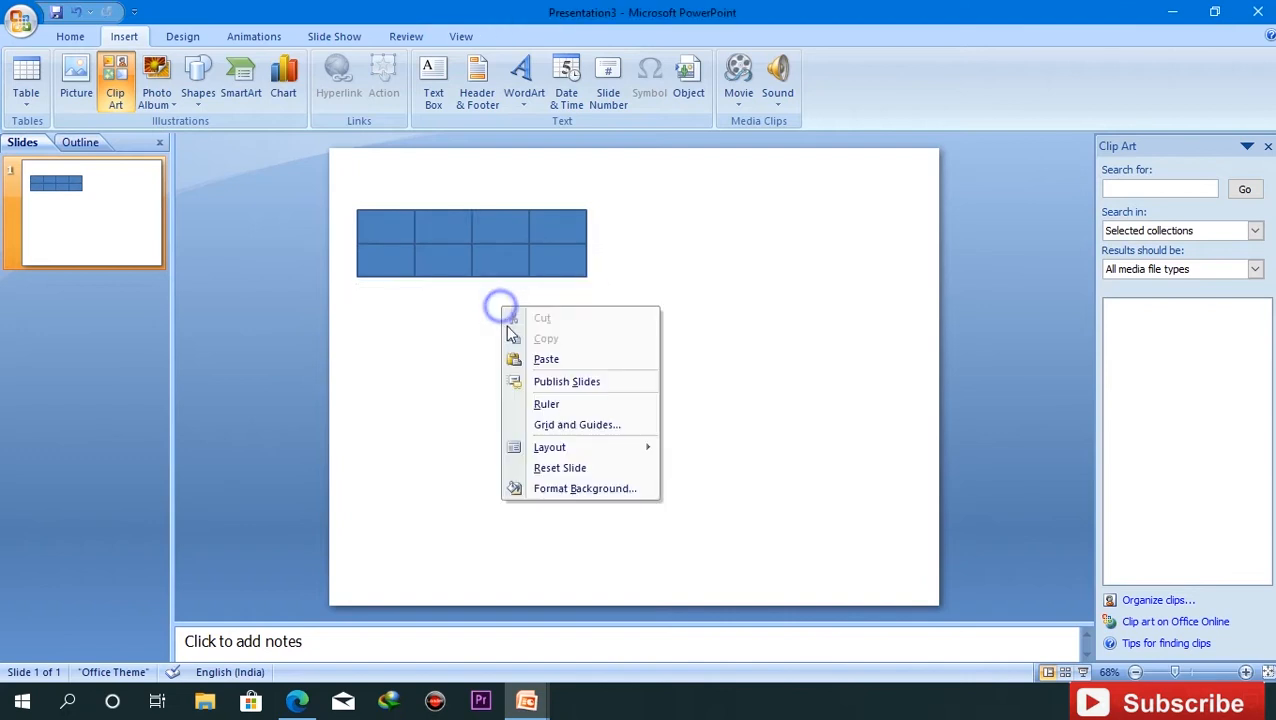
Place the pasted row of four rectangles as the third row, and paste another copy flush beneath it as the fourth
left_click_drag(498, 279, 487, 316)
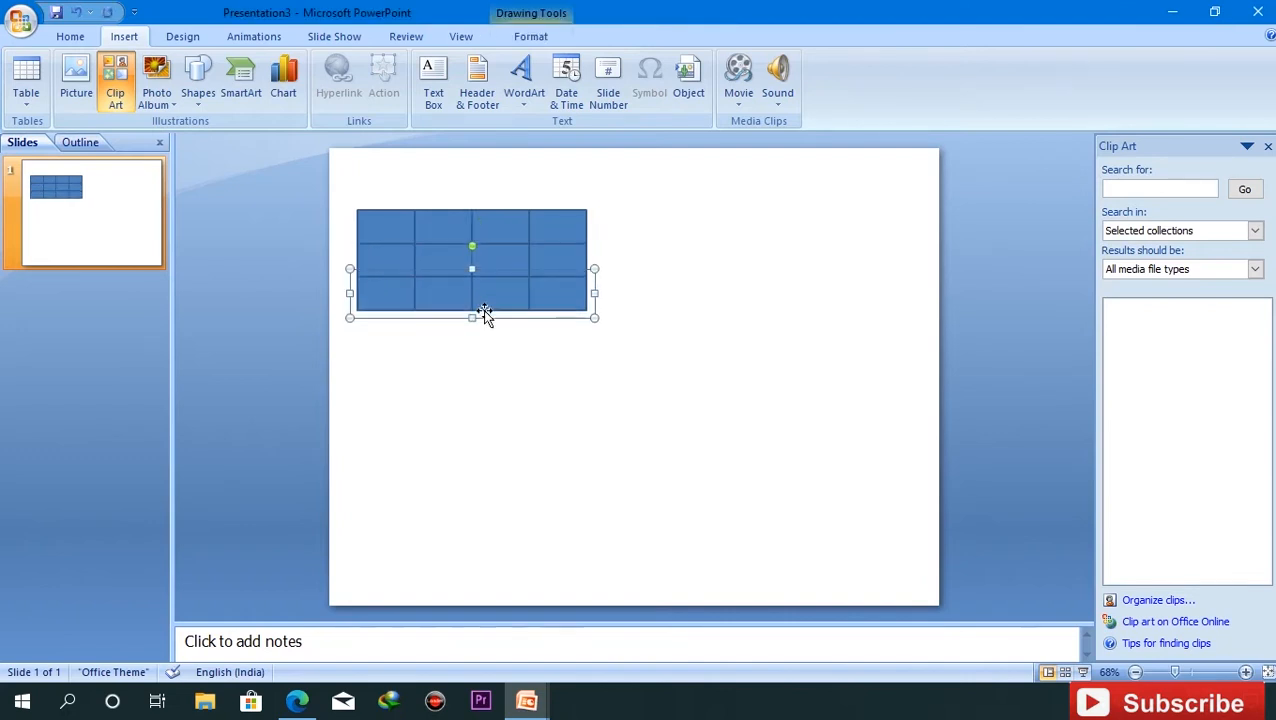
right_click(492, 290)
left_click(518, 325)
right_click(498, 336)
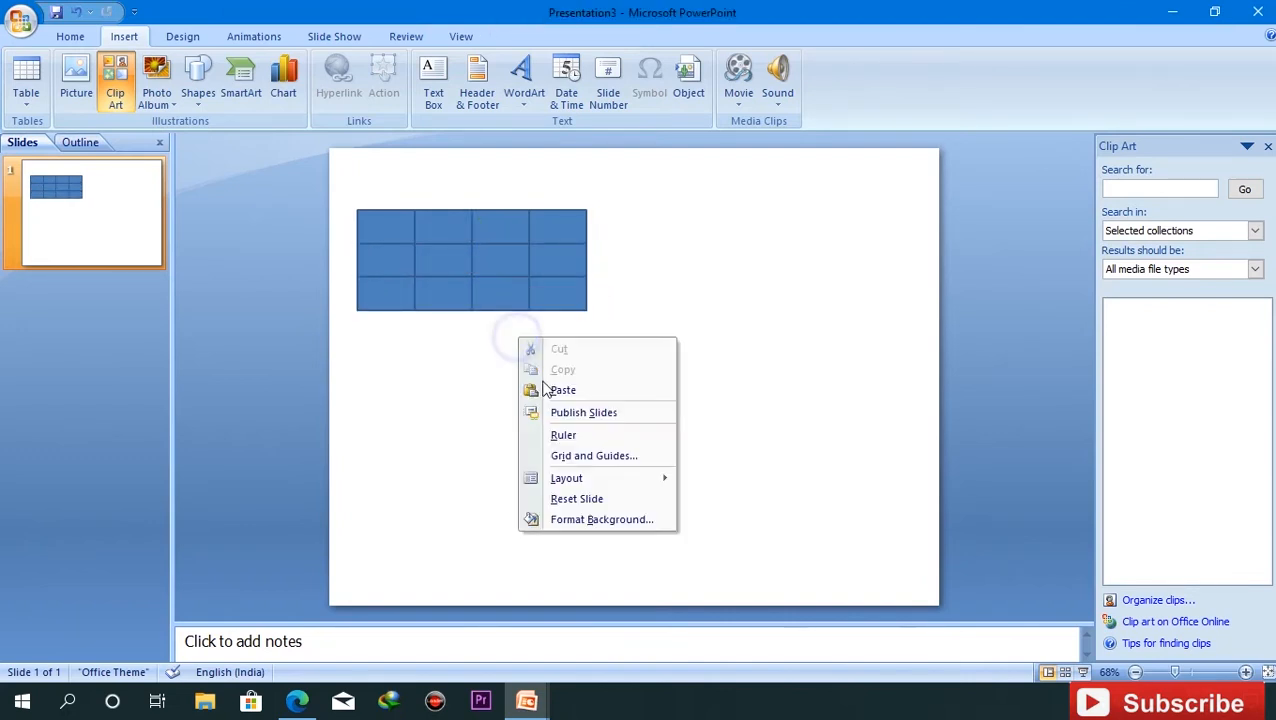
left_click(536, 381)
left_click_drag(506, 308, 498, 340)
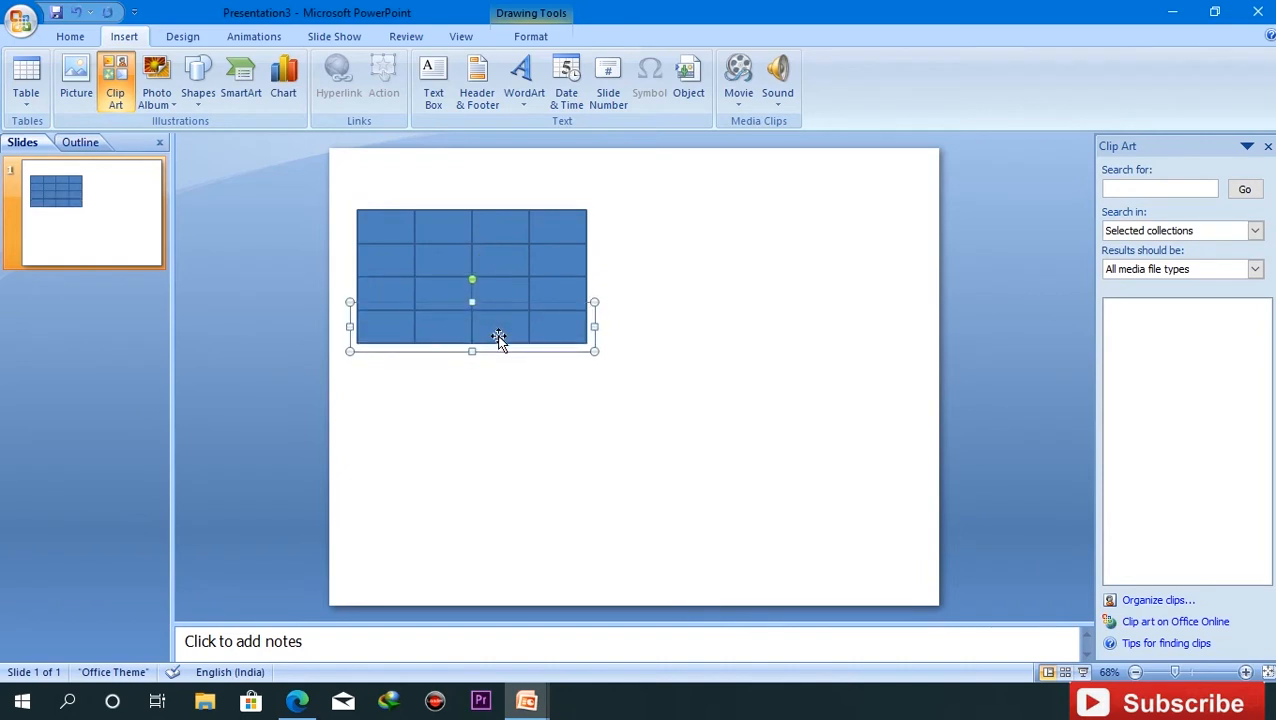
Copy the fourth row and align the pasted duplicate directly beneath it as the fifth row
right_click(498, 330)
left_click(512, 358)
right_click(520, 366)
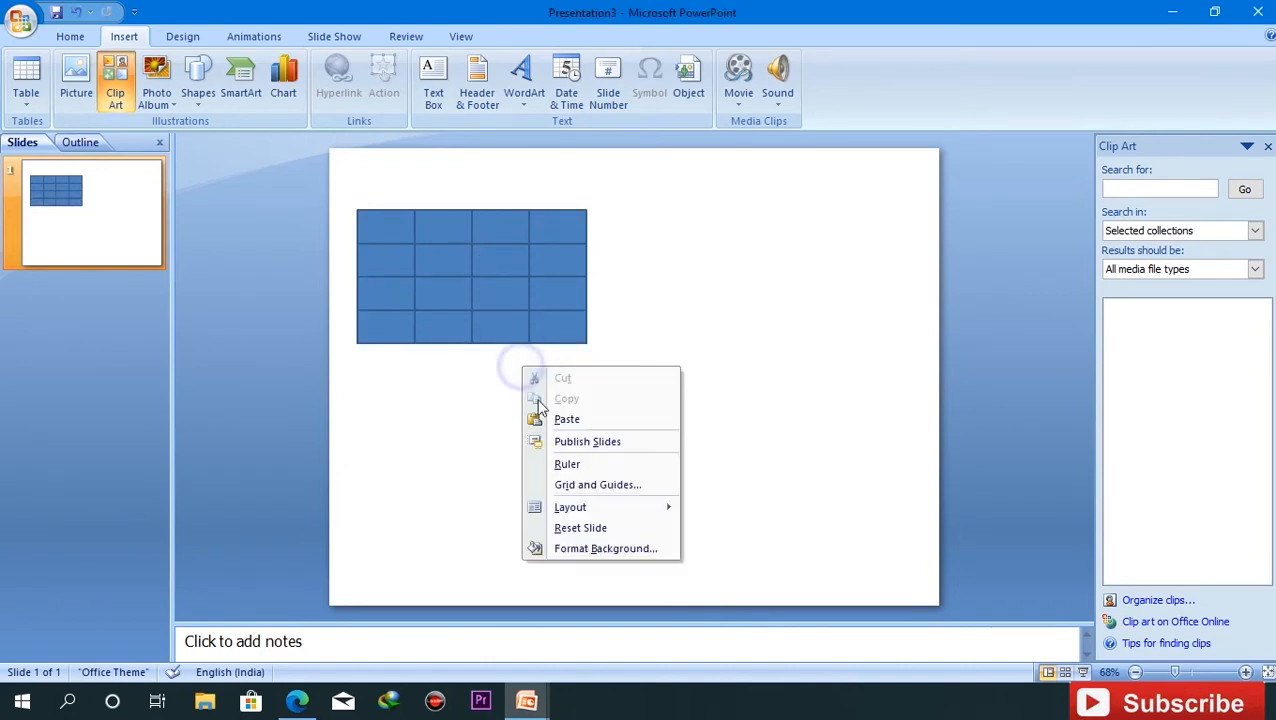
left_click(566, 420)
left_click_drag(510, 345, 501, 379)
key("Up")
key("Up")
Duplicate the fifth row and nudge the copy into place flush beneath it as the sixth row
right_click(499, 367)
left_click(509, 401)
right_click(520, 394)
left_click(545, 446)
key("Down")
key("Down")
key("Down")
key("Down")
key("Down")
key("Left")
key("Left")
key("Left")
key("Right")
key("Up")
key("Up")
Copy the sixth row and position the pasted duplicate directly beneath it as the seventh row
right_click(513, 405)
left_click(512, 431)
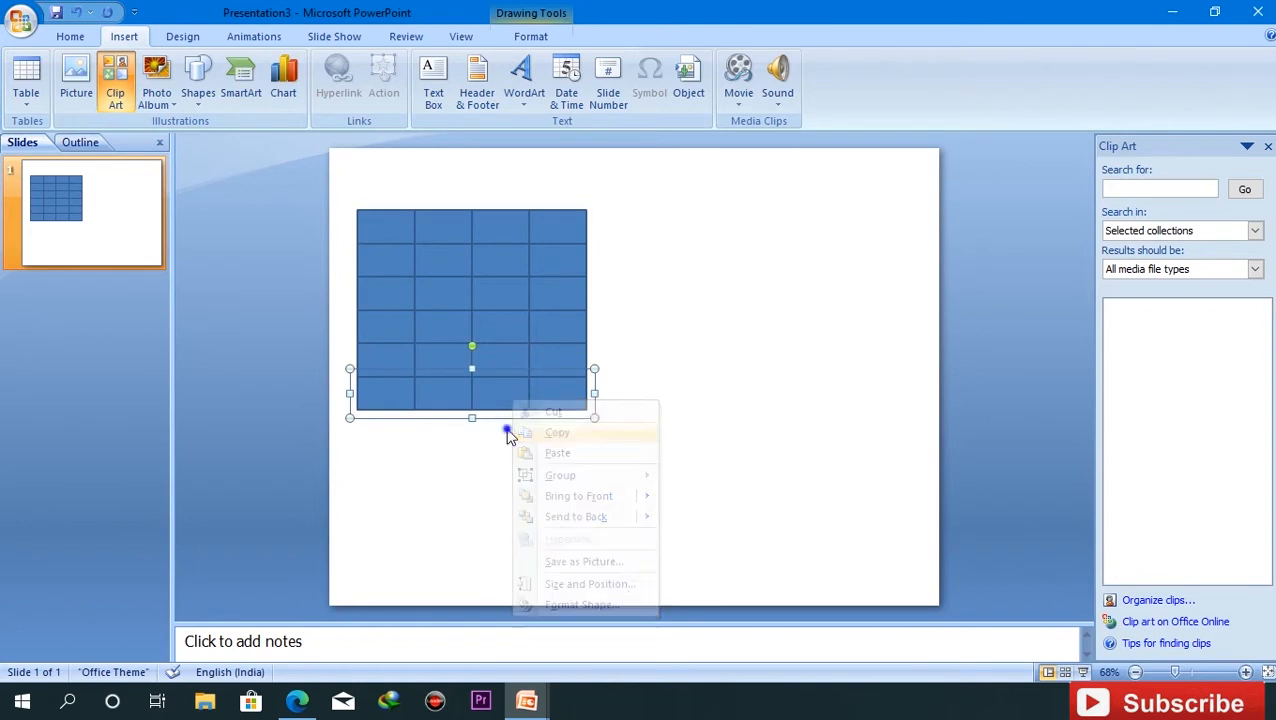
right_click(507, 432)
left_click(538, 483)
left_click_drag(504, 407, 496, 433)
Copy the seventh row and position the pasted duplicate directly beneath it as the eighth row
right_click(498, 433)
left_click(530, 459)
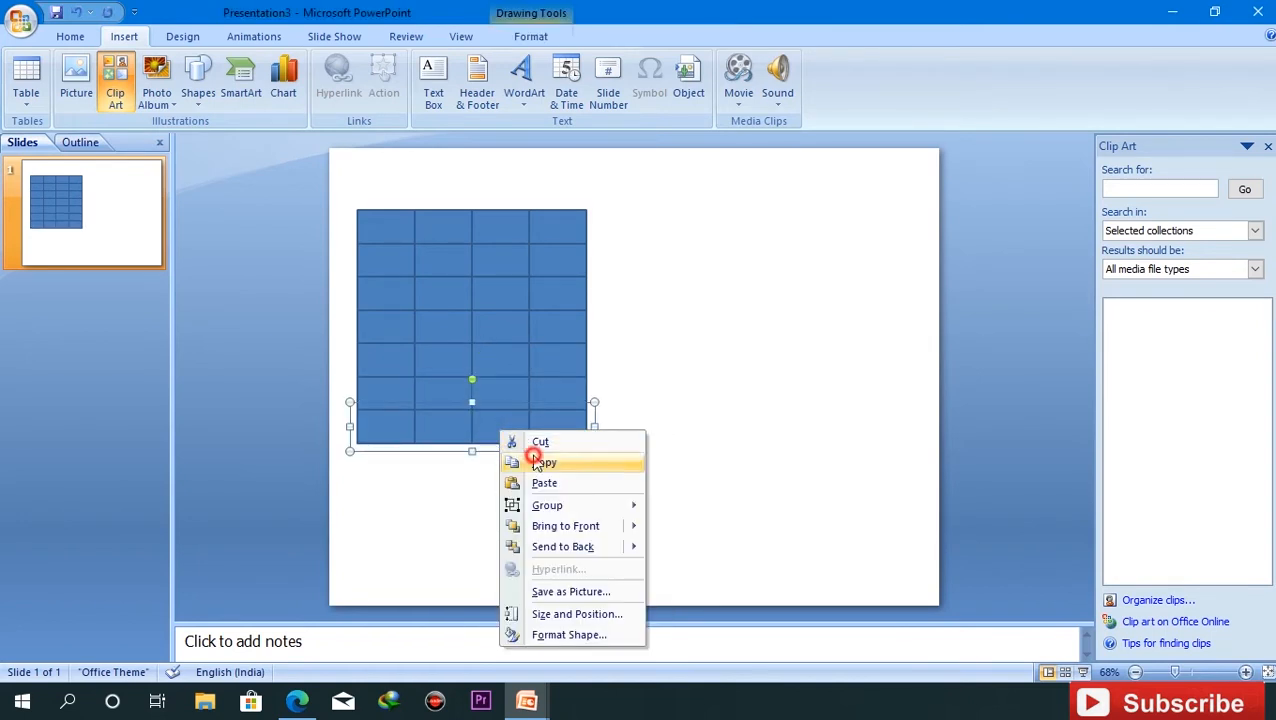
right_click(536, 485)
left_click(581, 344)
left_click_drag(515, 444, 503, 476)
Duplicate the eighth row and nudge the copy flush beneath it as the ninth row of the grid
right_click(502, 465)
left_click(541, 495)
right_click(536, 497)
left_click(586, 354)
left_click_drag(507, 474, 487, 509)
key("Right")
key("Right")
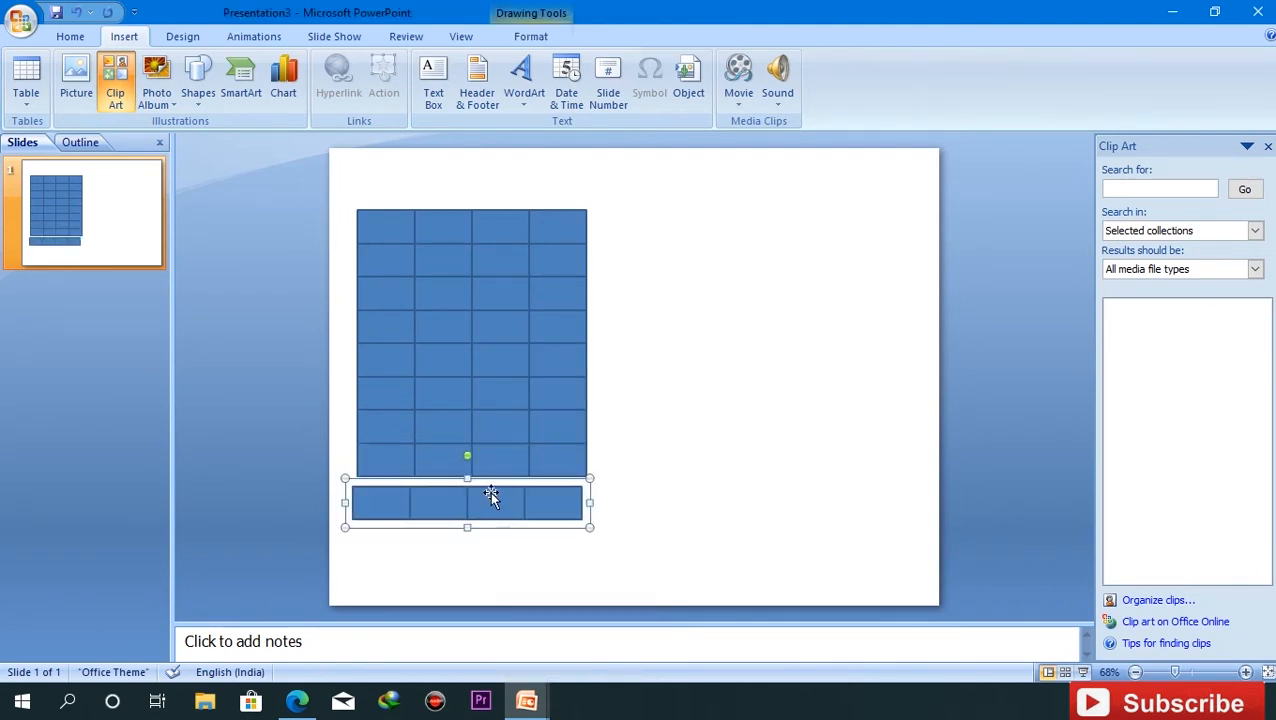
key("Up")
key("Up")
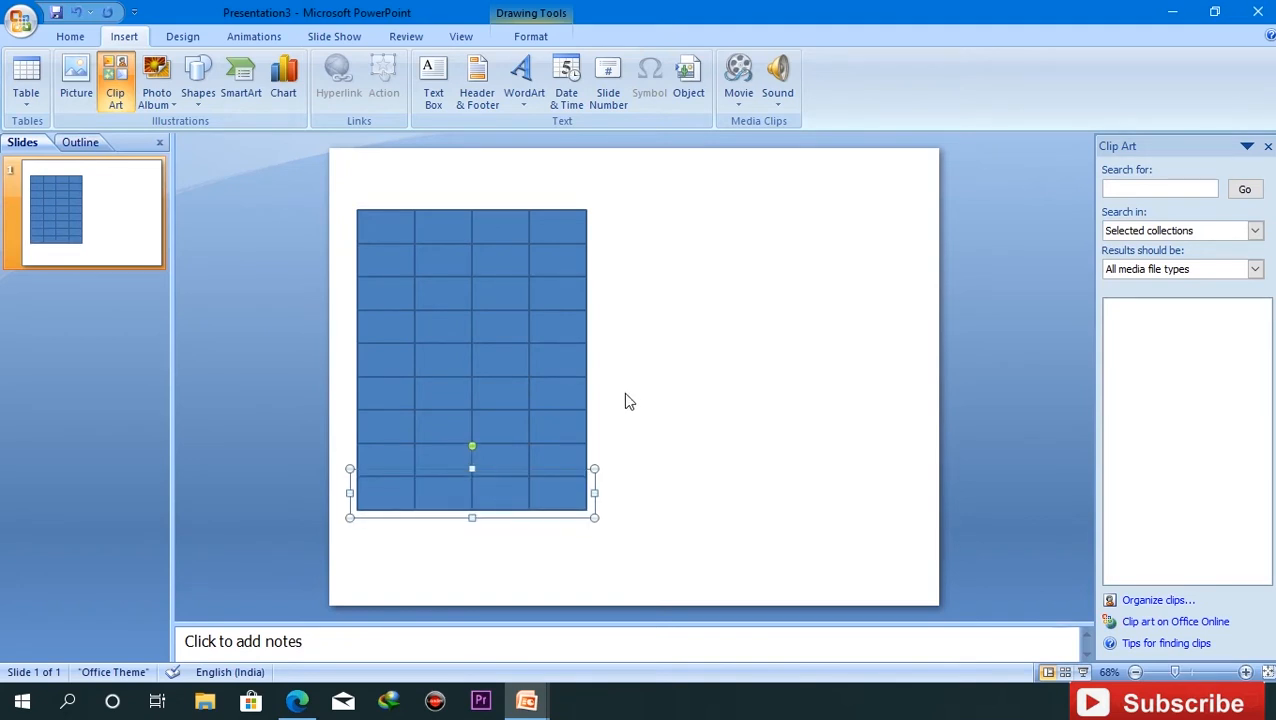
left_click(673, 378)
Select all nine rows of the grid and ungroup them into individual rectangles
mouse_move(345, 190)
left_mouse_down()
mouse_move(461, 490)
mouse_move(636, 563)
left_mouse_up()
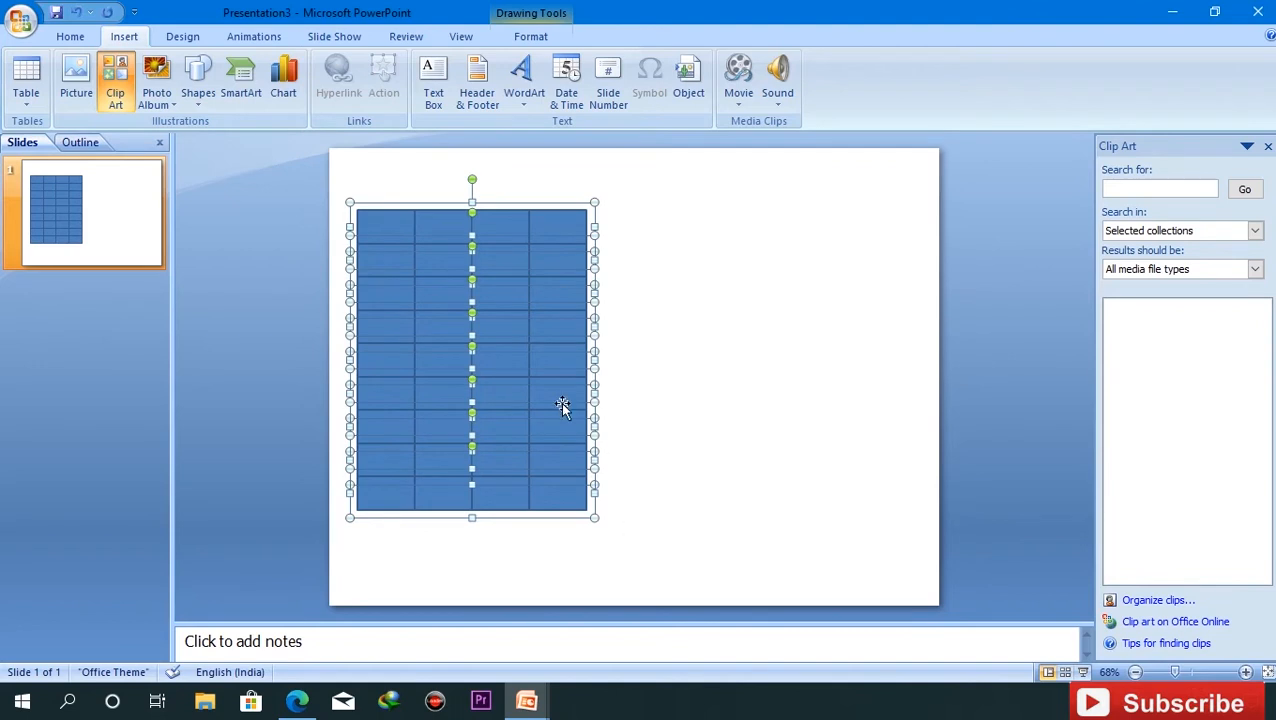
right_click(502, 363)
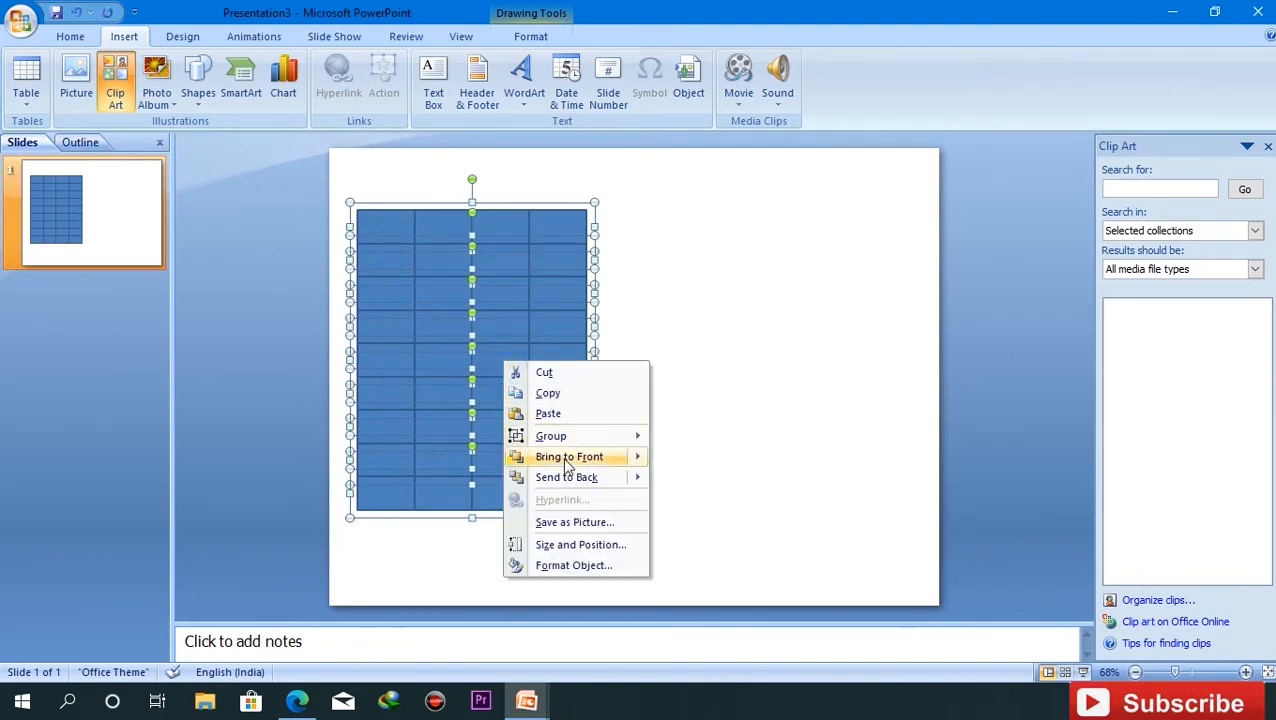
mouse_move(561, 440)
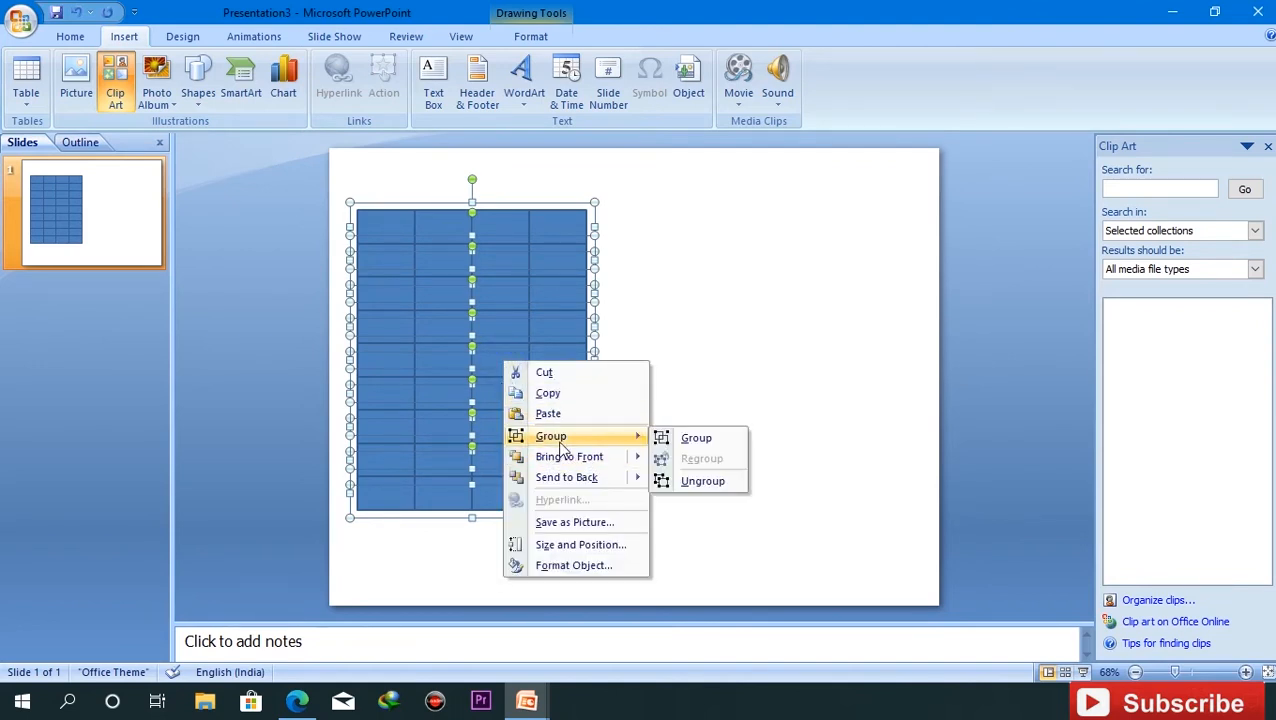
left_click(711, 480)
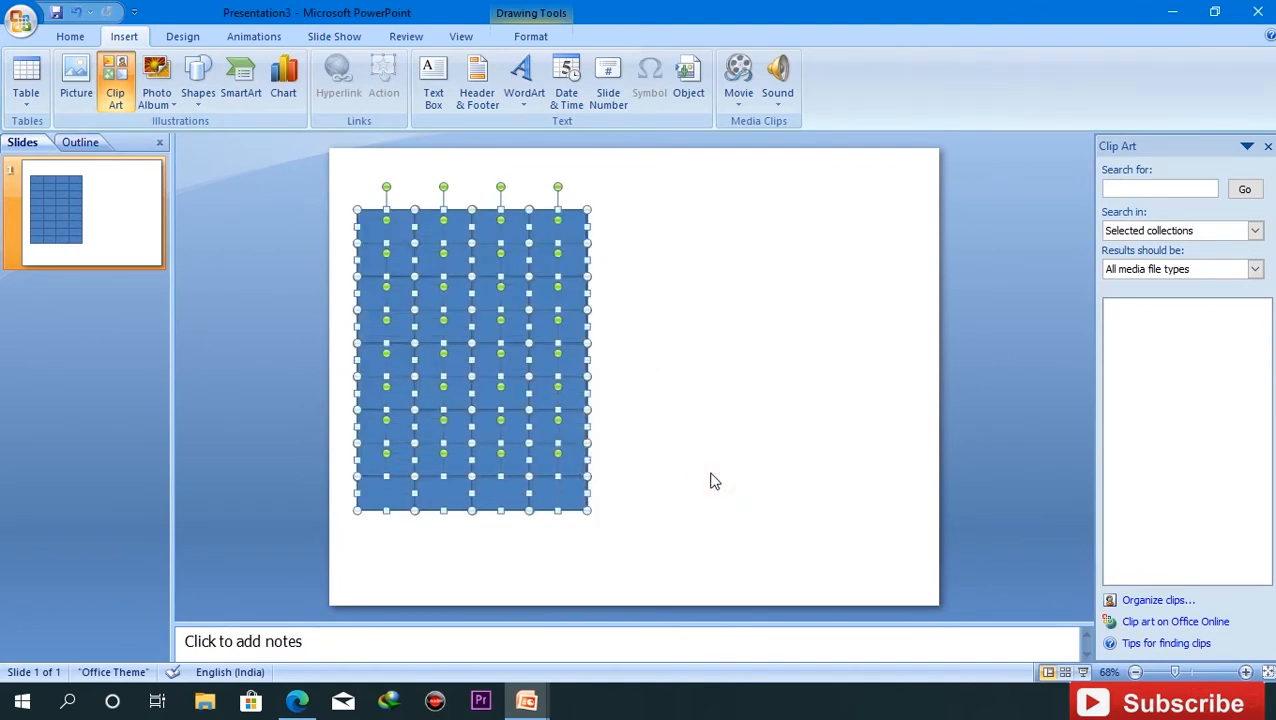
Fill all the rectangles with the darkest tan theme color and give them a black outline
left_click(530, 35)
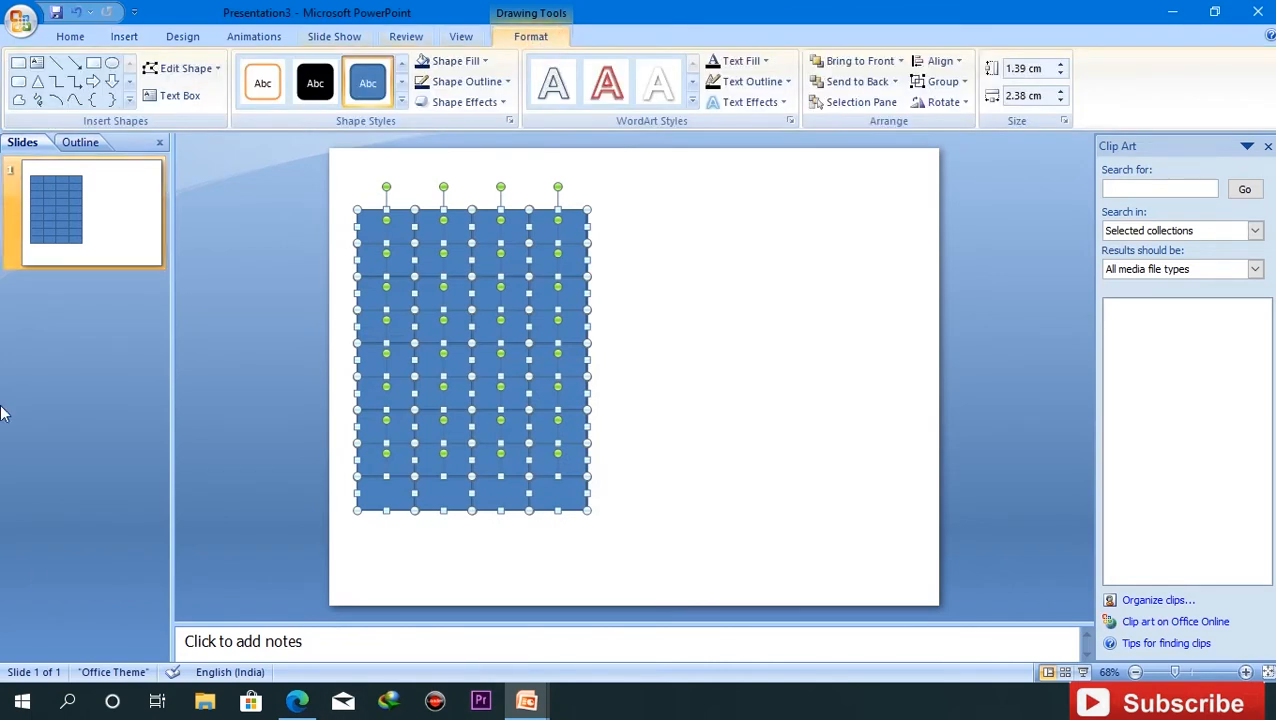
left_click(455, 61)
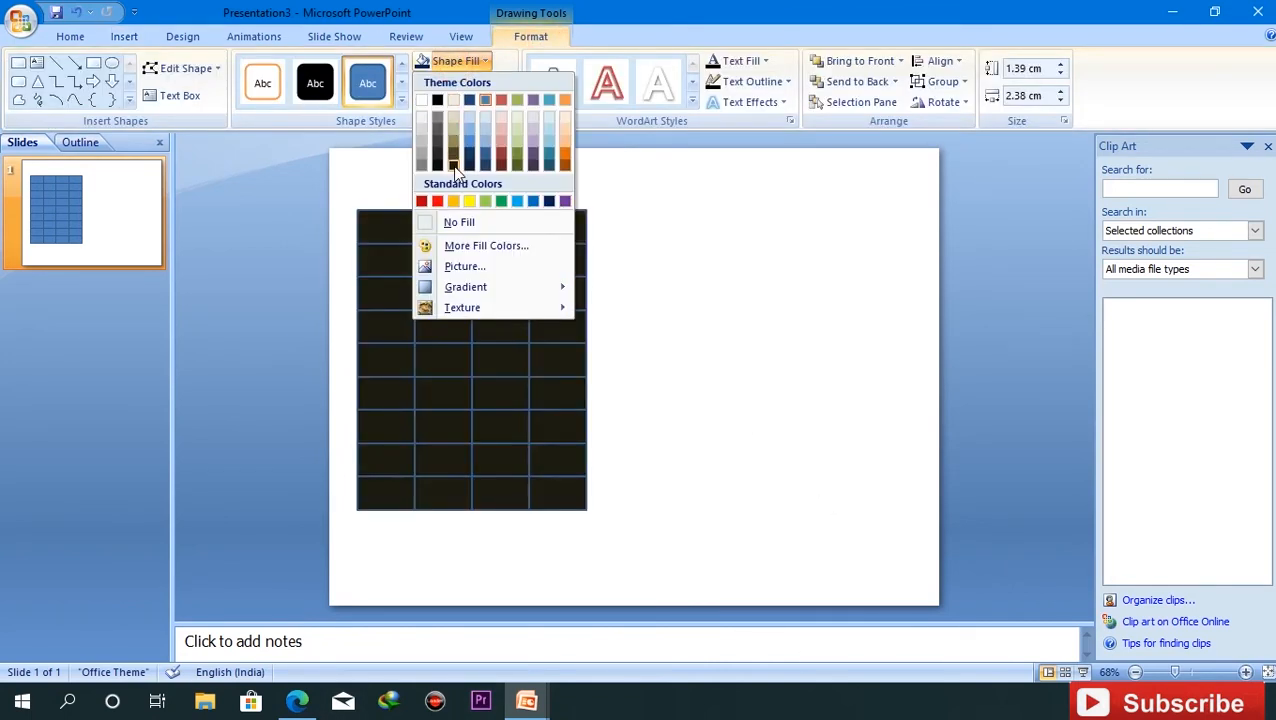
left_click(454, 166)
left_click(467, 81)
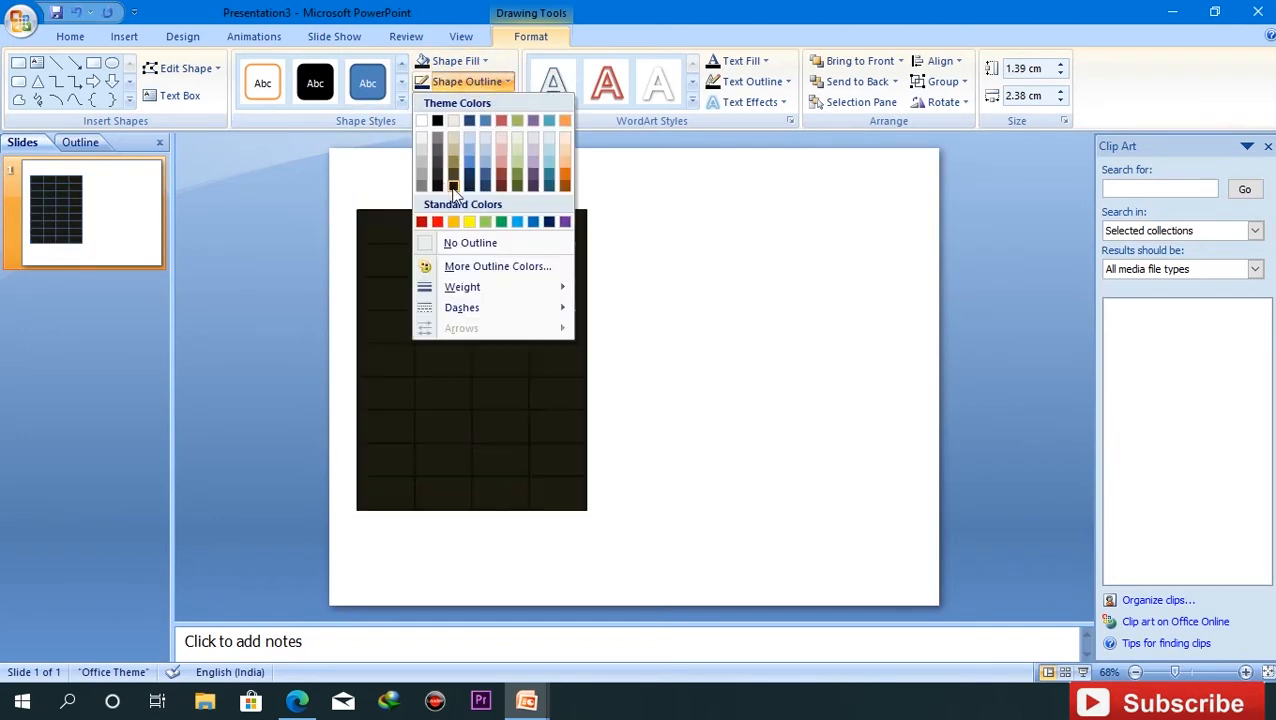
left_click(437, 120)
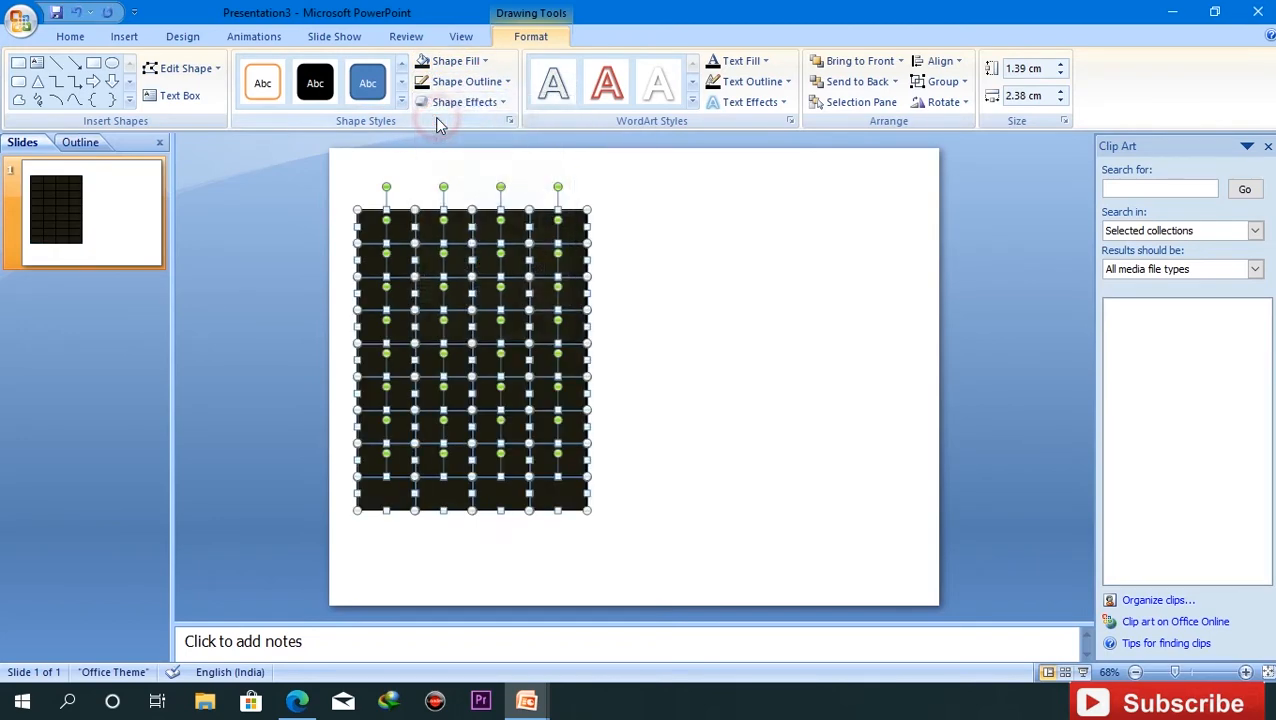
Apply the fourth bevel preset of the first row to all the rectangles and group them into one object
left_click(500, 103)
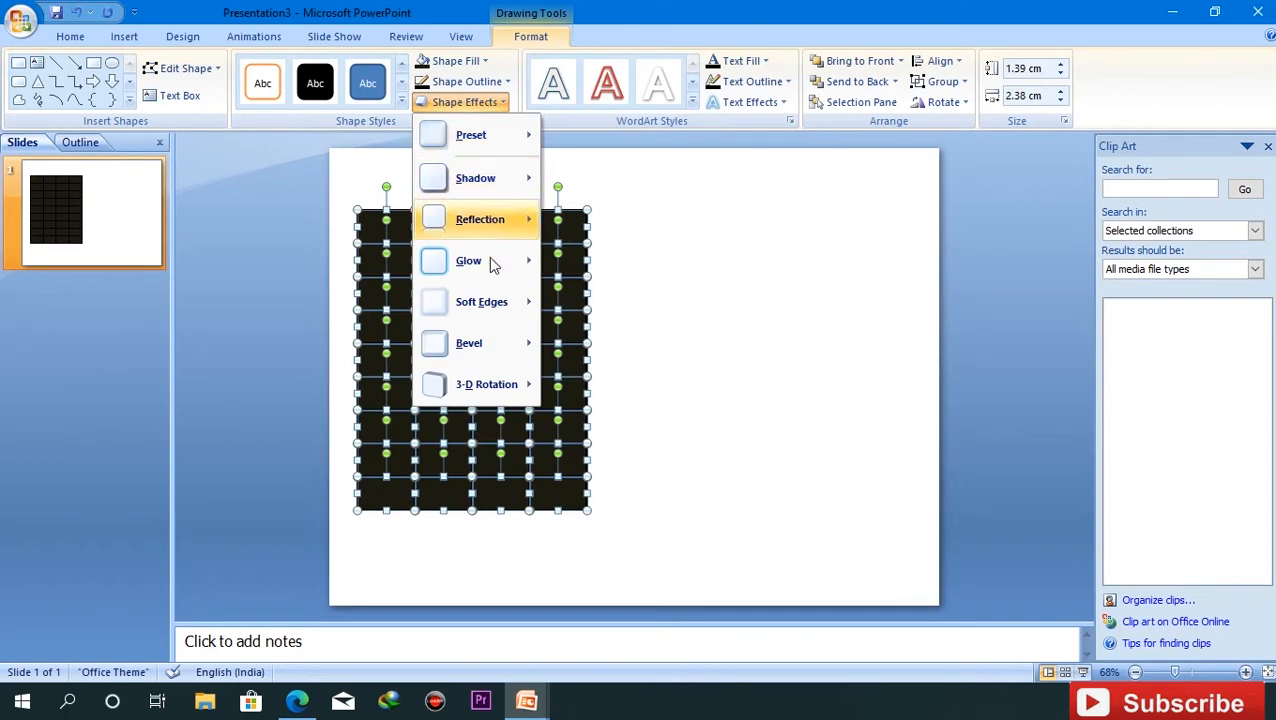
mouse_move(490, 344)
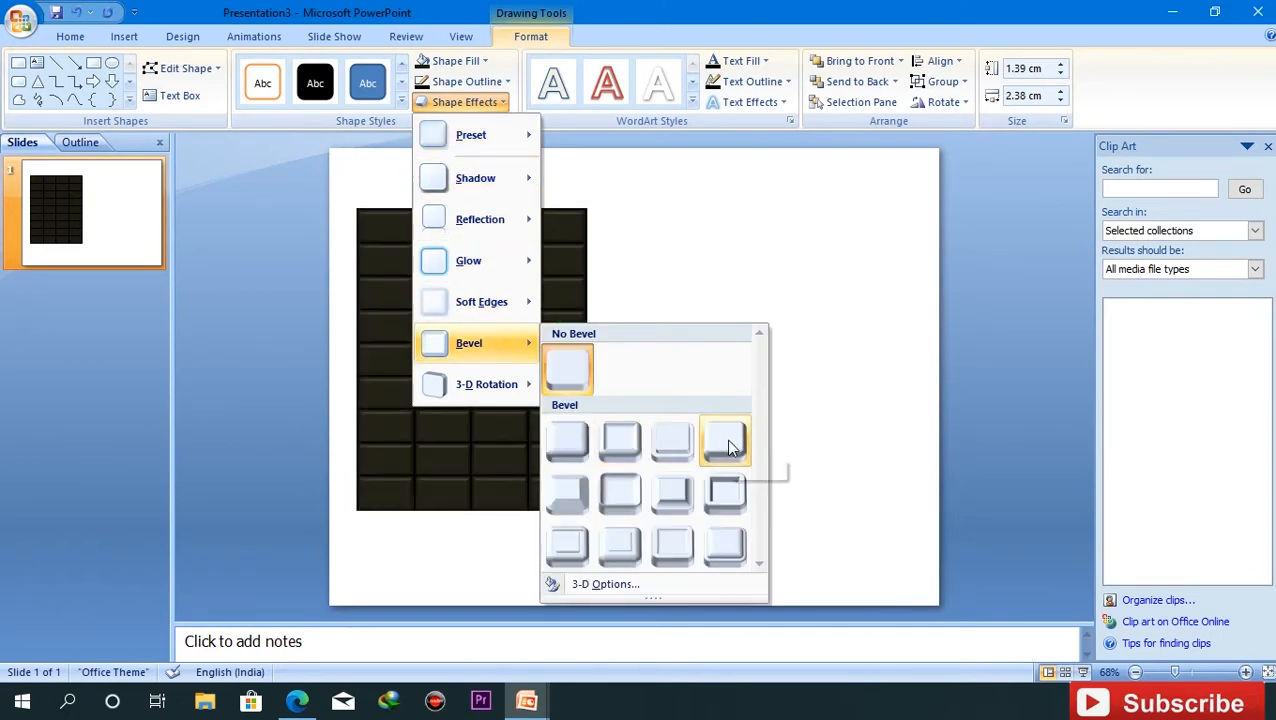
left_click(728, 447)
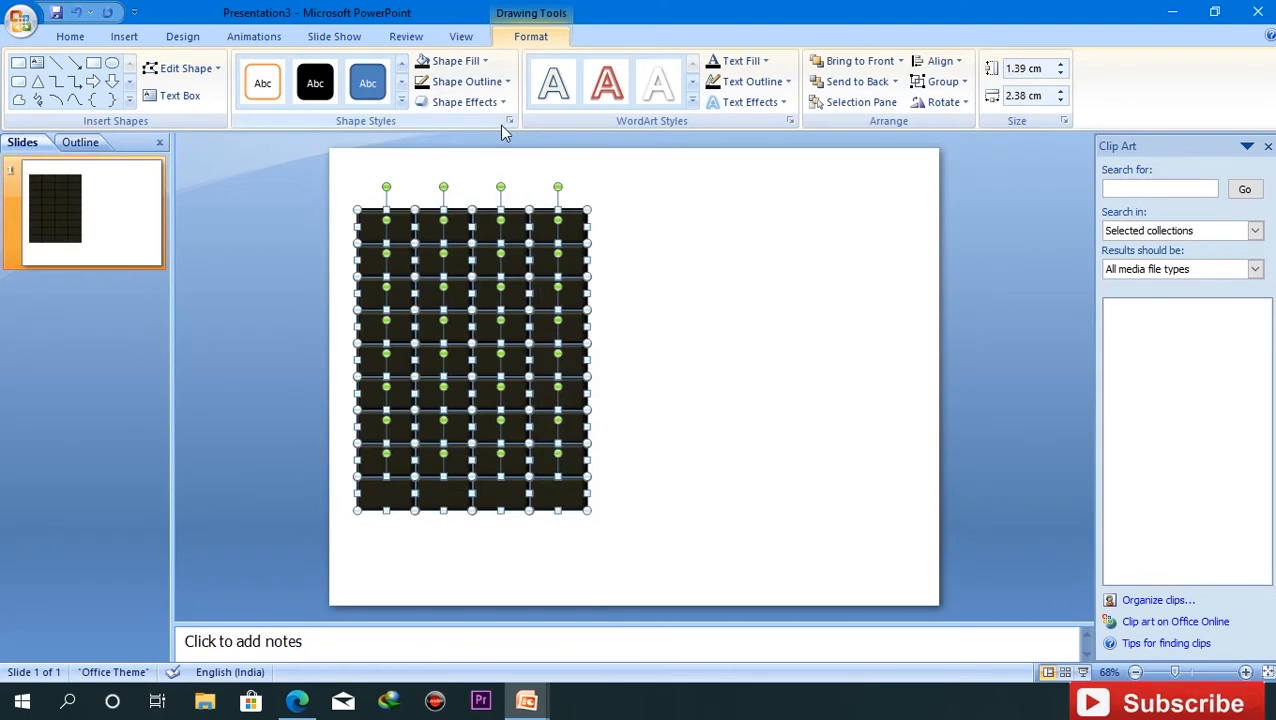
right_click(483, 330)
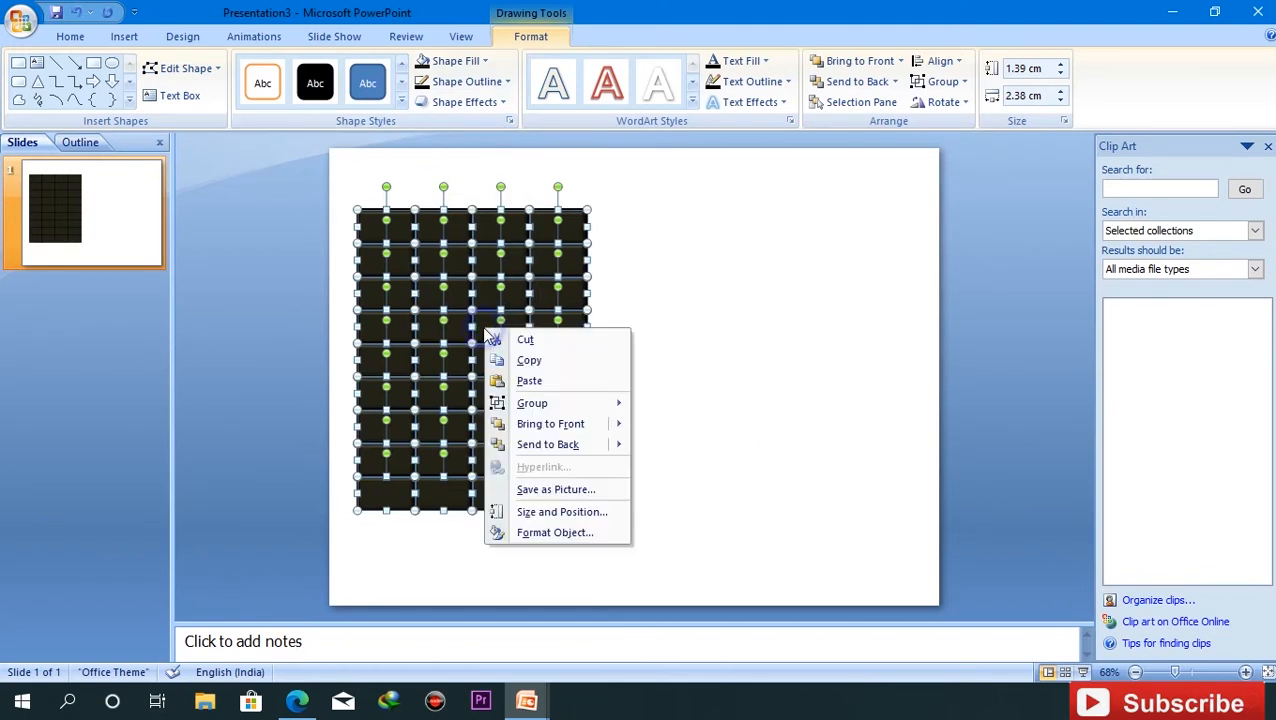
mouse_move(532, 403)
left_click(673, 403)
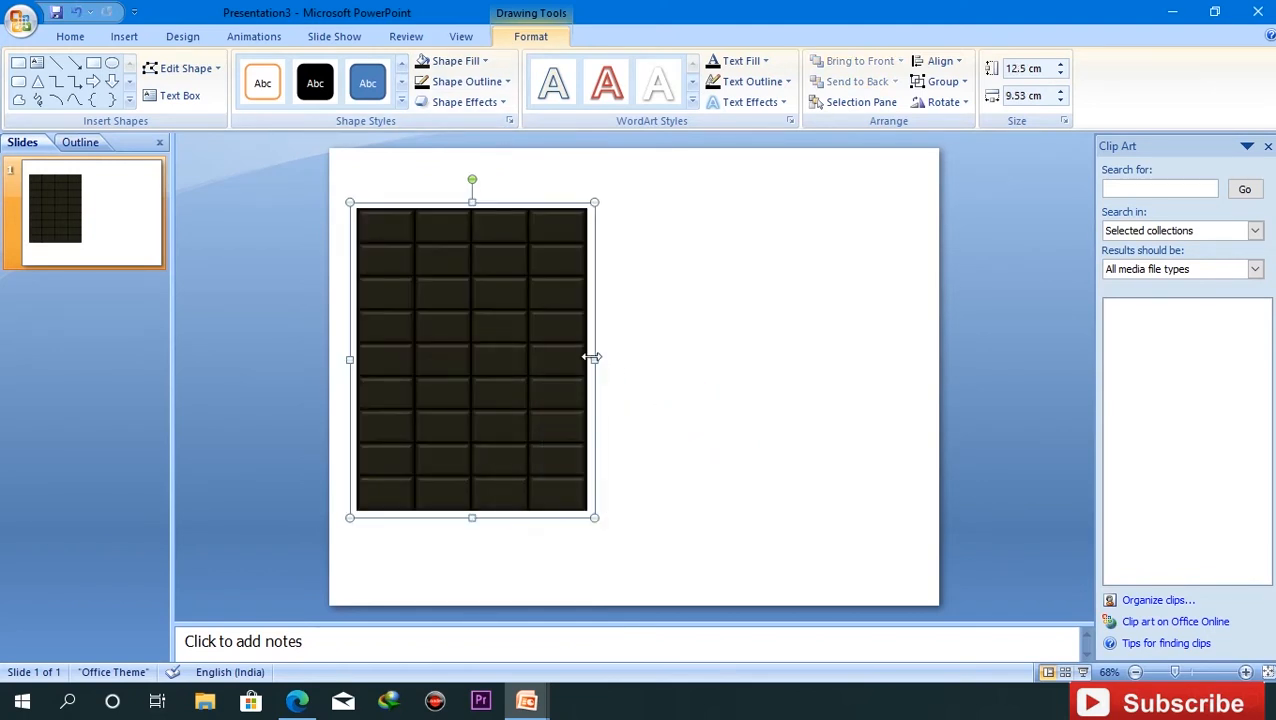
Narrow the grouped chocolate bar to about 6.95 cm wide and move it closer to the slide's center
left_click(588, 357)
left_click(562, 365)
left_click_drag(592, 358, 538, 372)
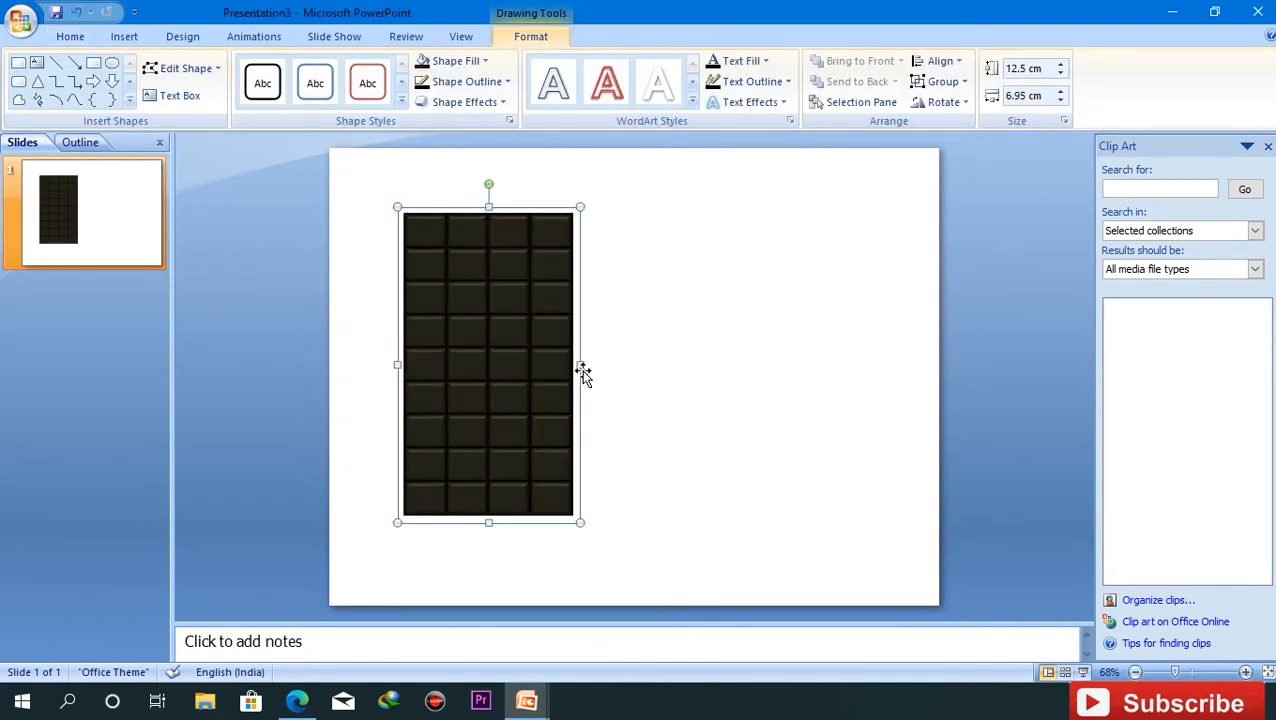
left_click(618, 373)
left_click(541, 350)
left_click_drag(541, 350, 588, 349)
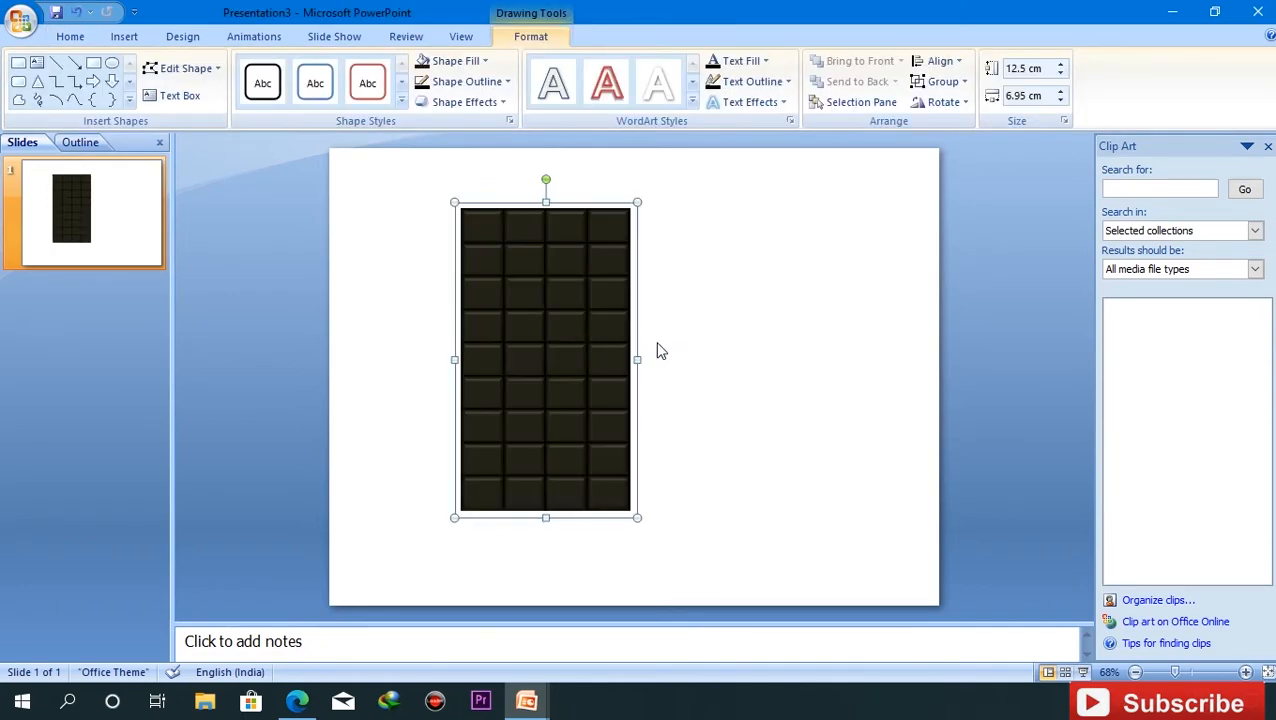
left_click(729, 373)
Apply the second Perspective 3-D rotation preset to the grouped chocolate bar
left_click(575, 344)
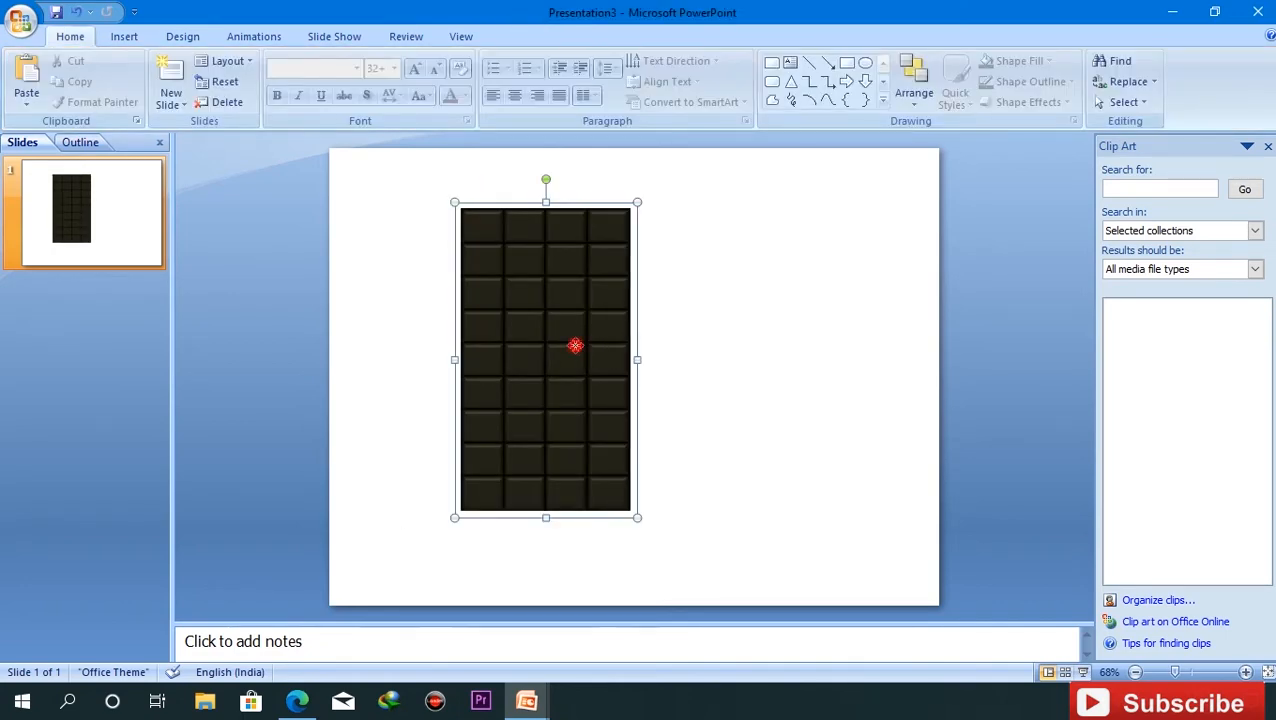
left_click(484, 104)
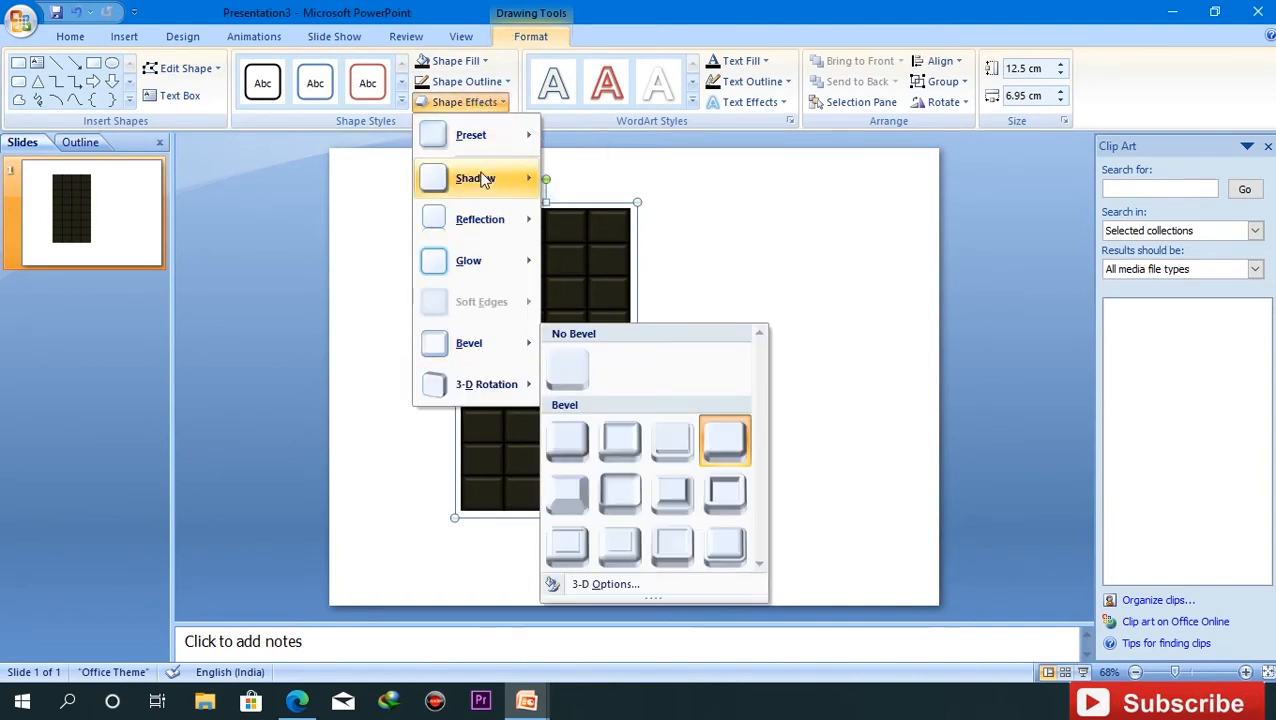
mouse_move(485, 386)
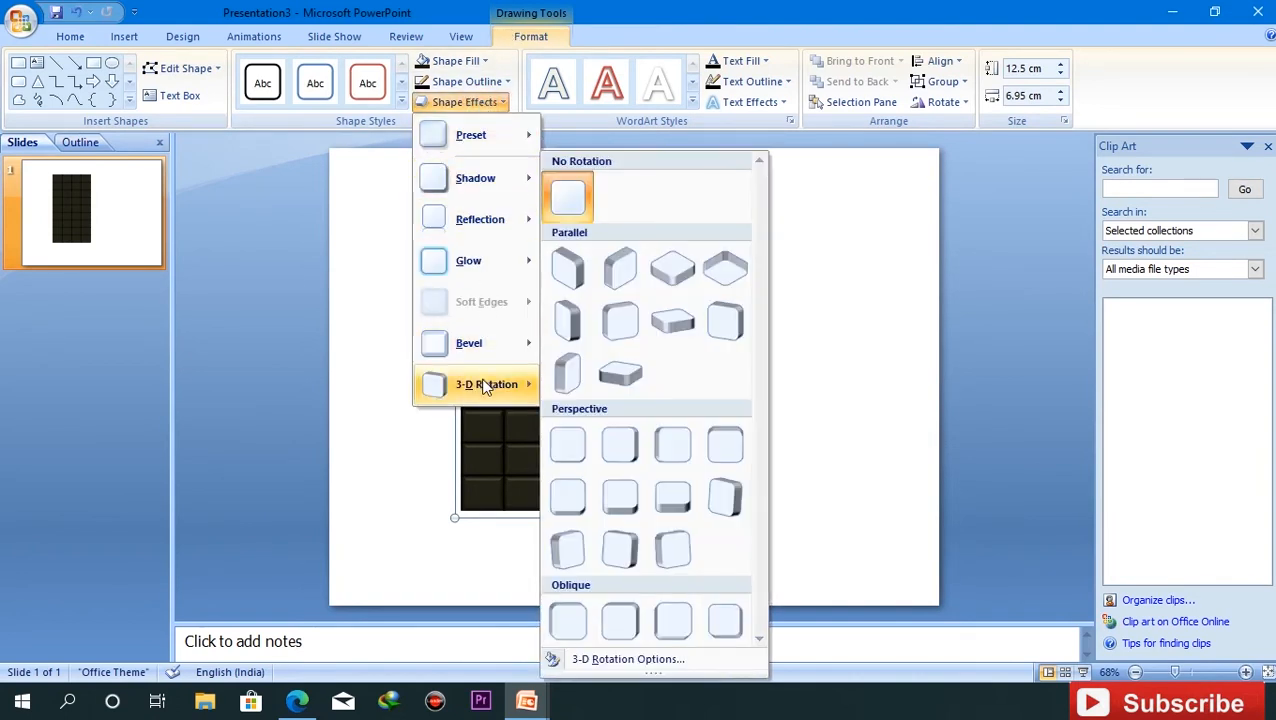
left_click(618, 449)
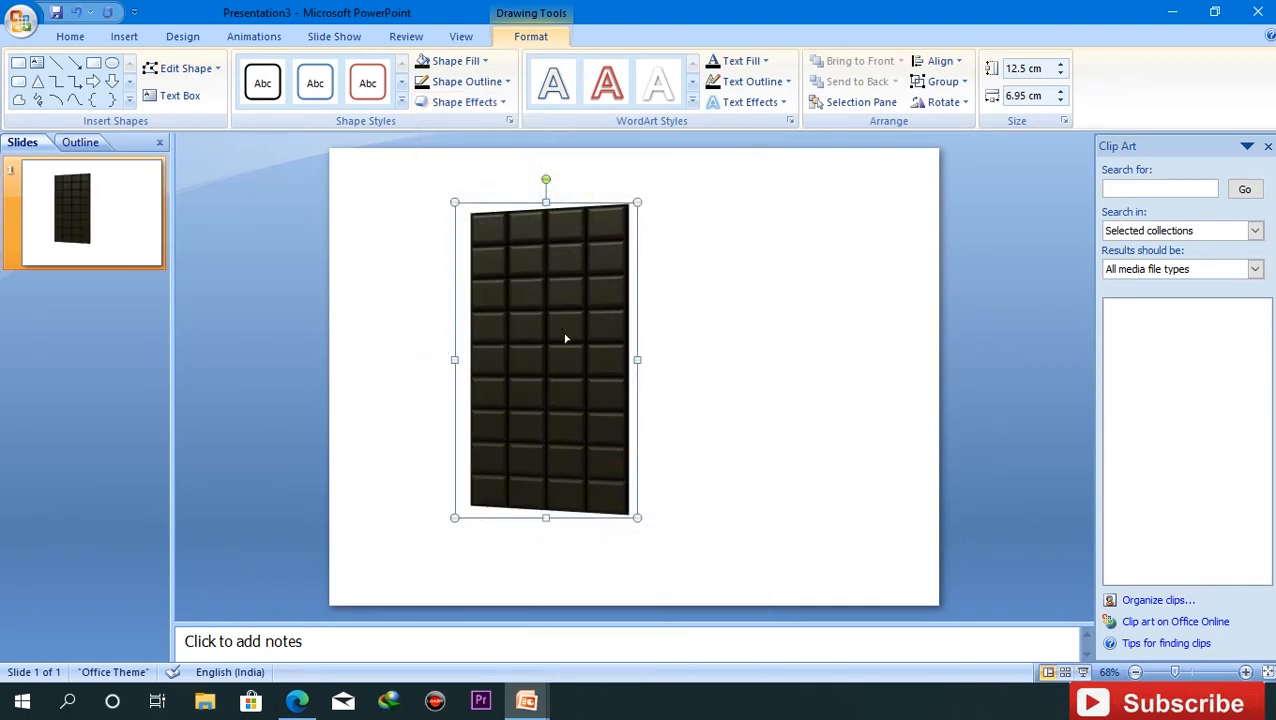
Set the chocolate bar's 3-D depth color to black in the 3-D format options
left_click(486, 104)
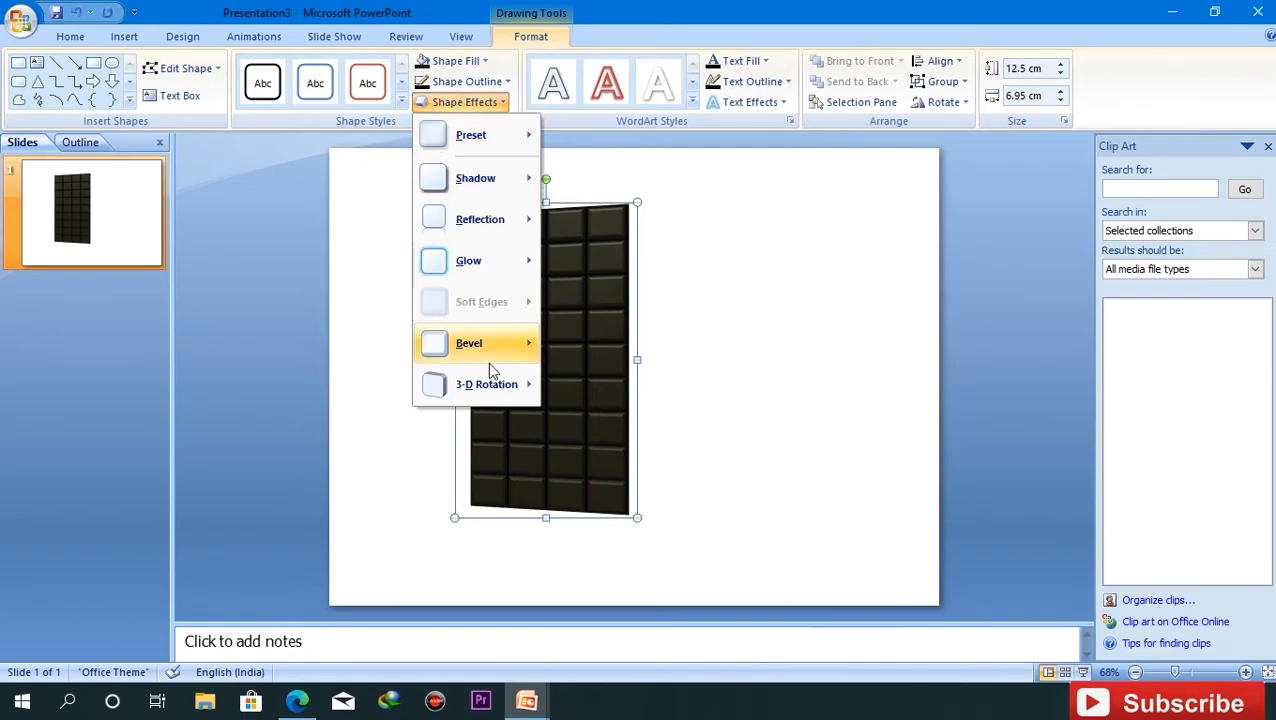
mouse_move(489, 359)
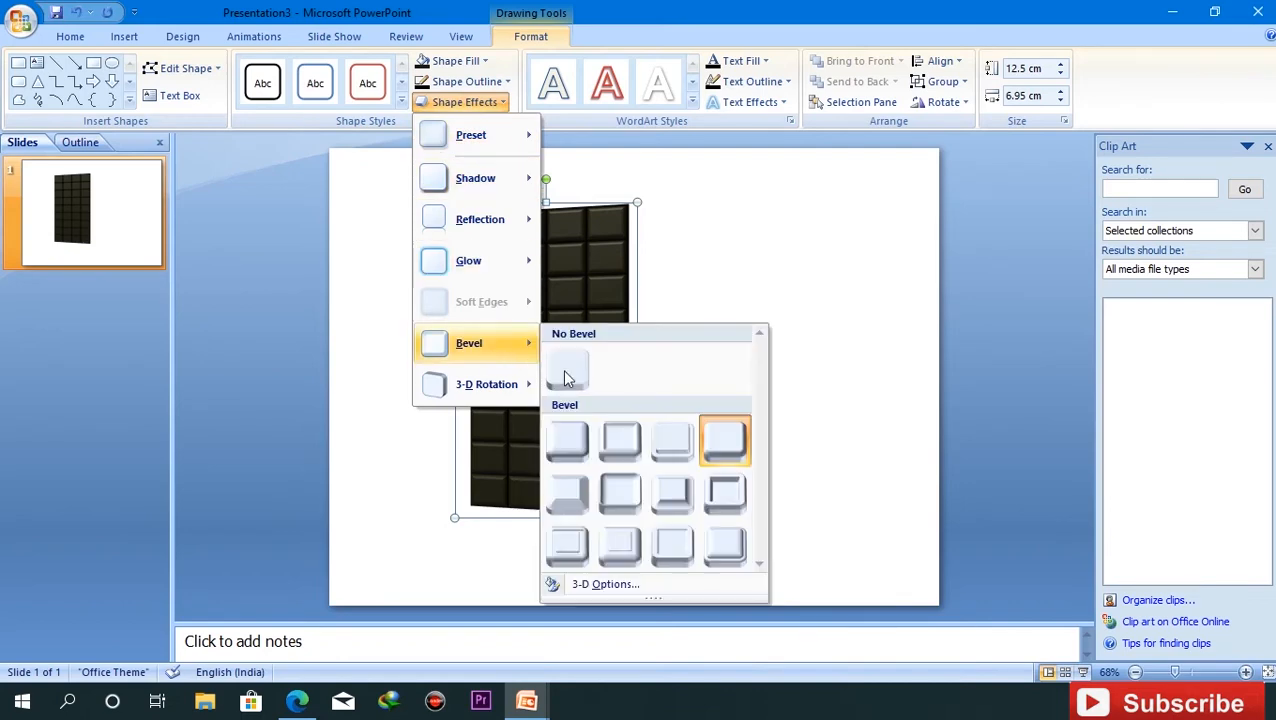
left_click(605, 585)
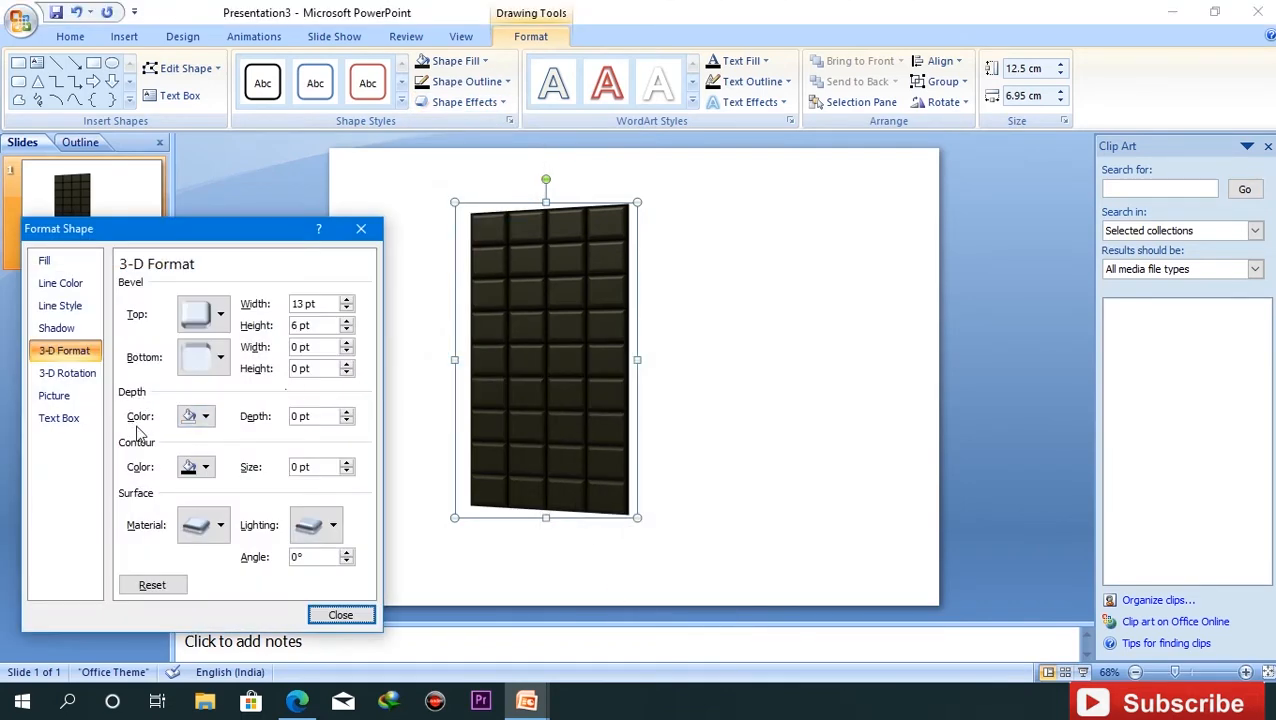
left_click(205, 418)
left_click(202, 458)
Set the chocolate bar's 3-D depth to 26 pt, close the format settings and deselect the bar
left_click(346, 412)
left_click(346, 412)
left_click(346, 412)
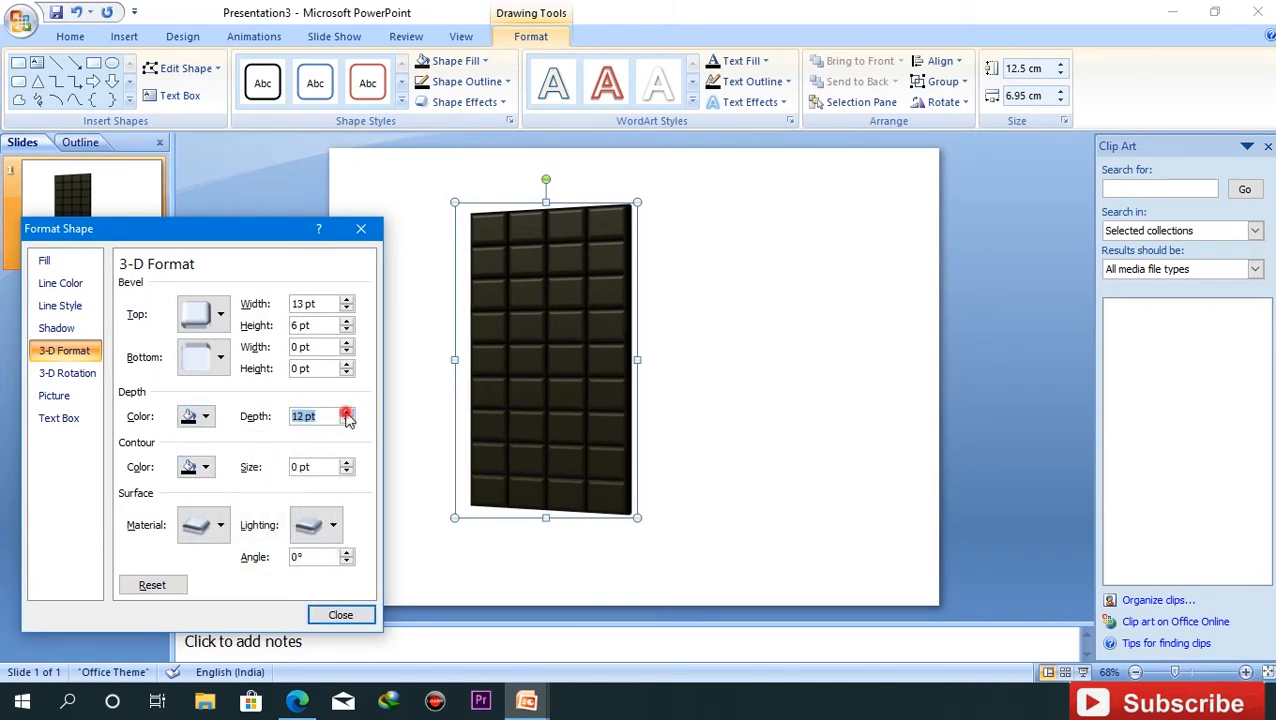
left_click(346, 412)
left_click(346, 412)
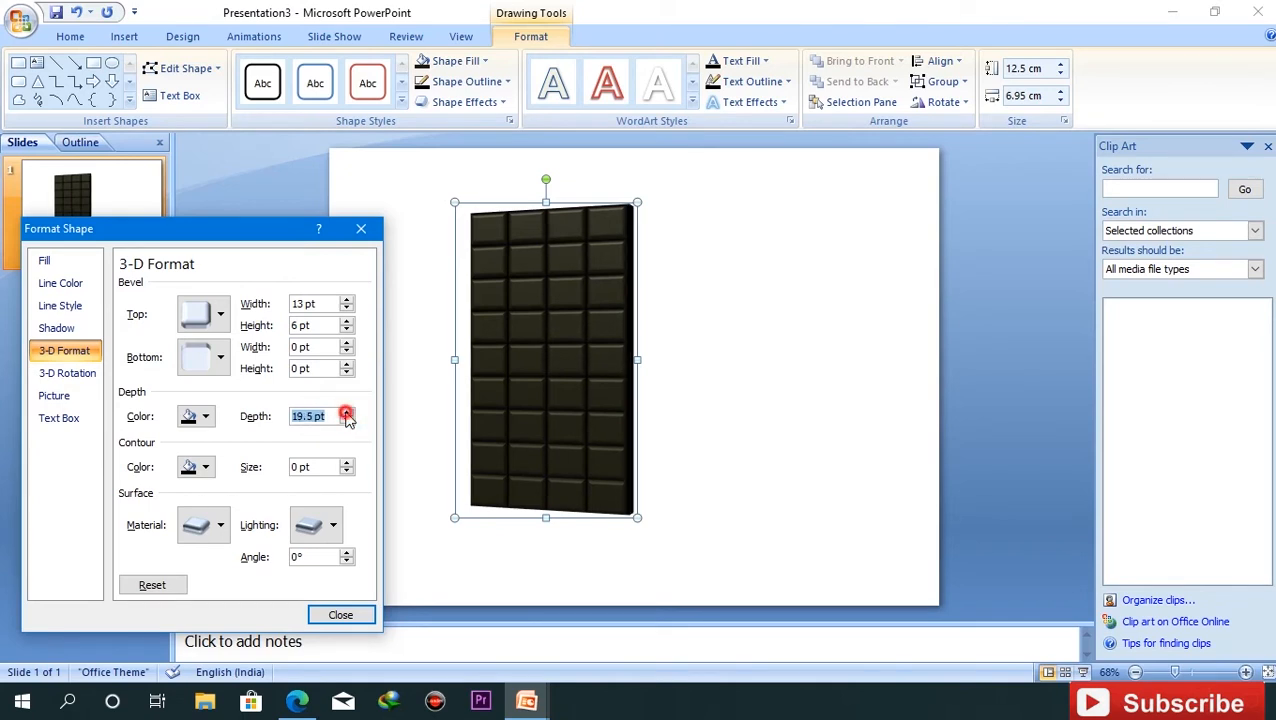
left_click(346, 412)
left_click(346, 412)
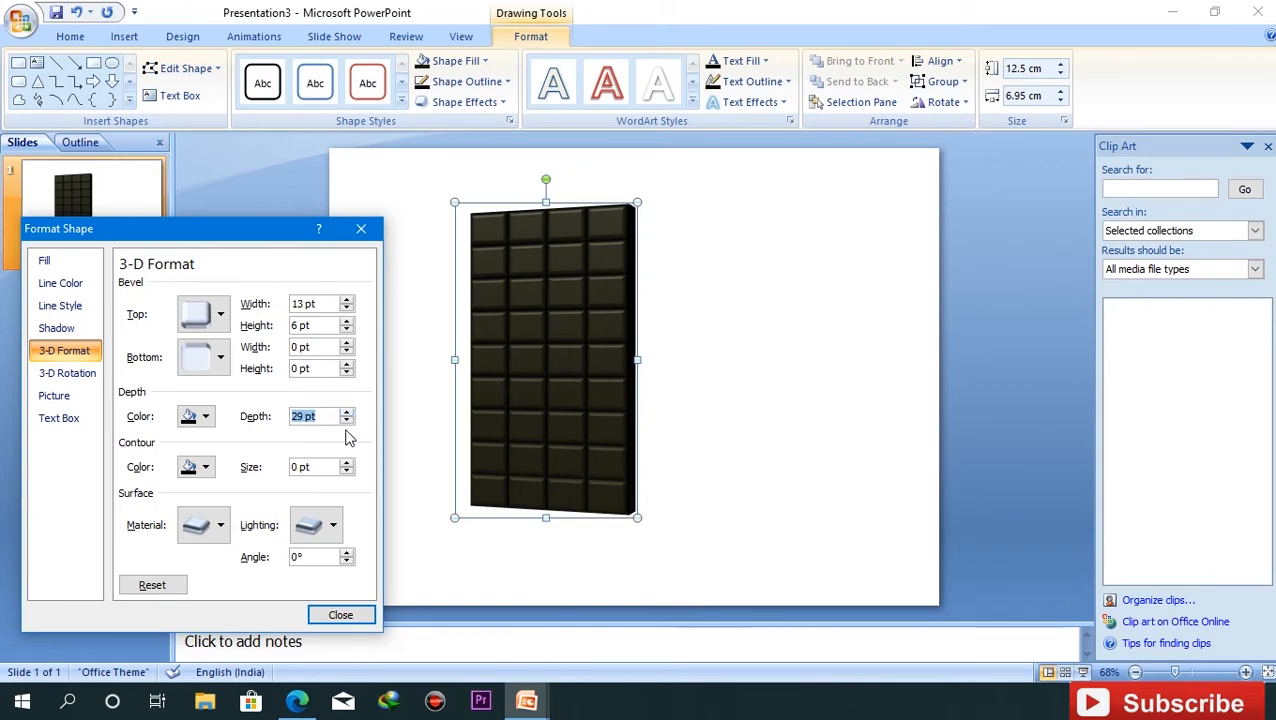
left_click(346, 421)
left_click(346, 421)
left_click(346, 421)
left_click(346, 421)
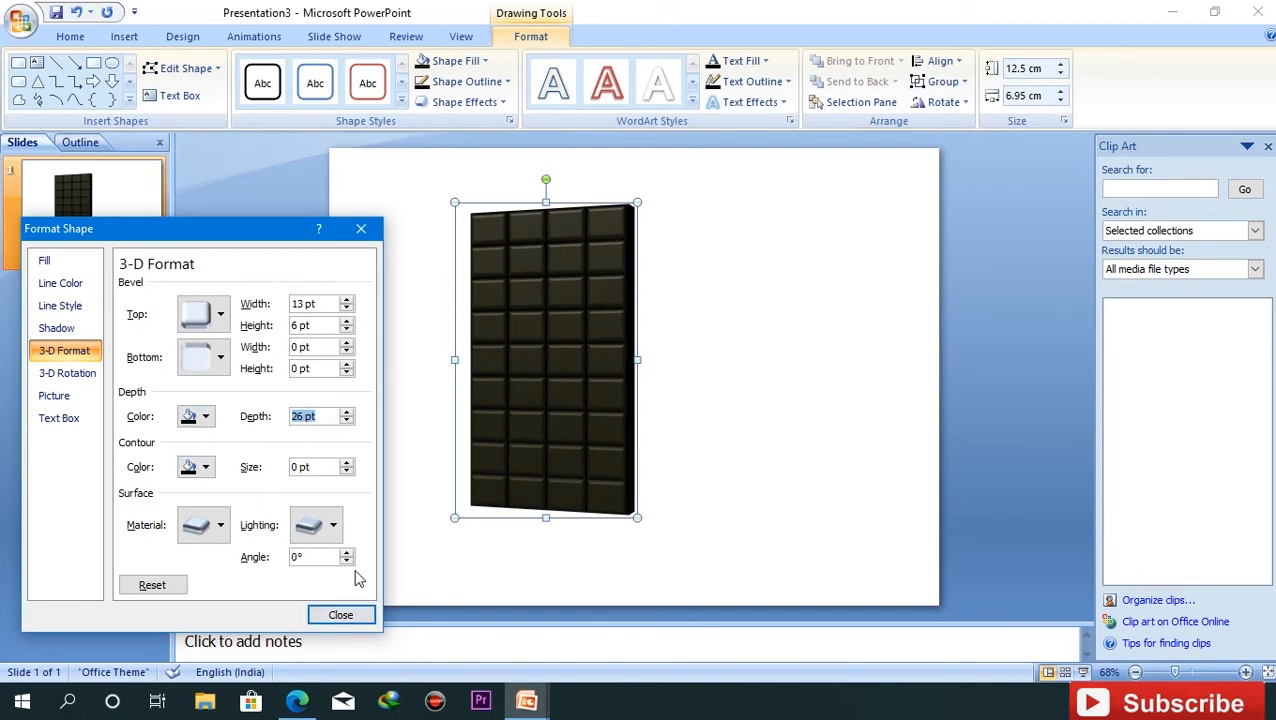
left_click(340, 615)
left_click(549, 572)
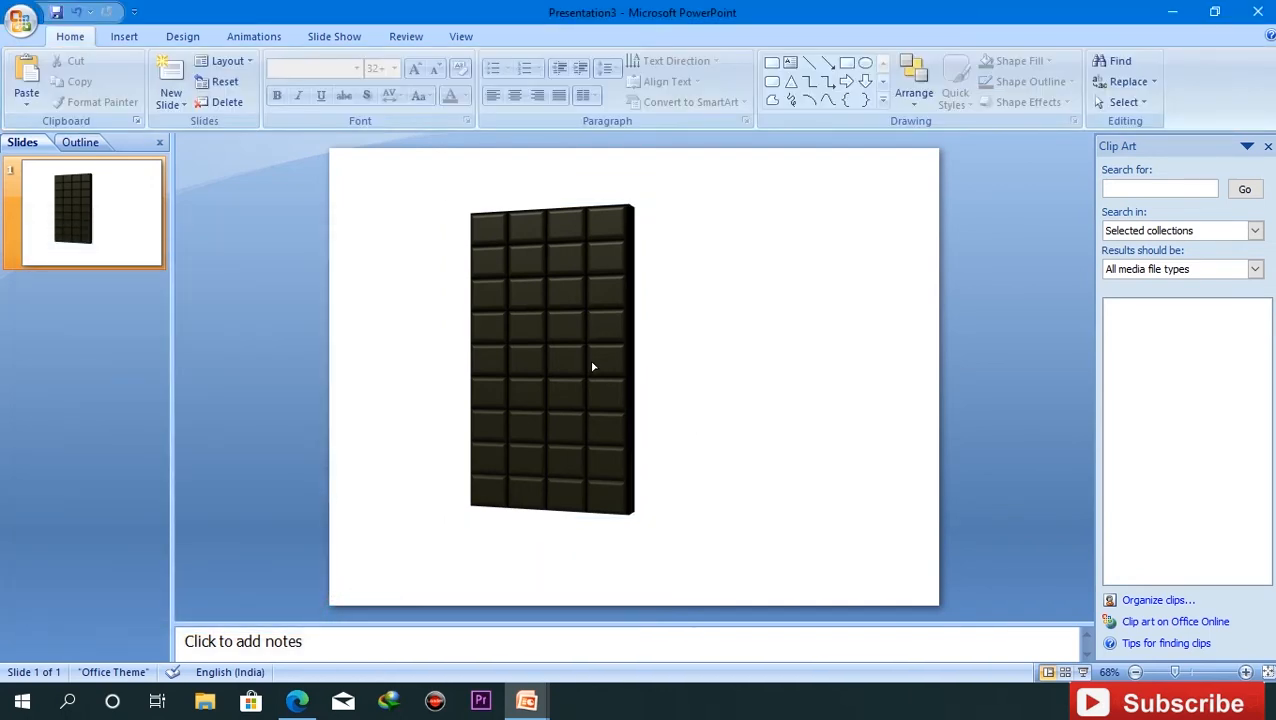
left_click(592, 364)
left_click(464, 101)
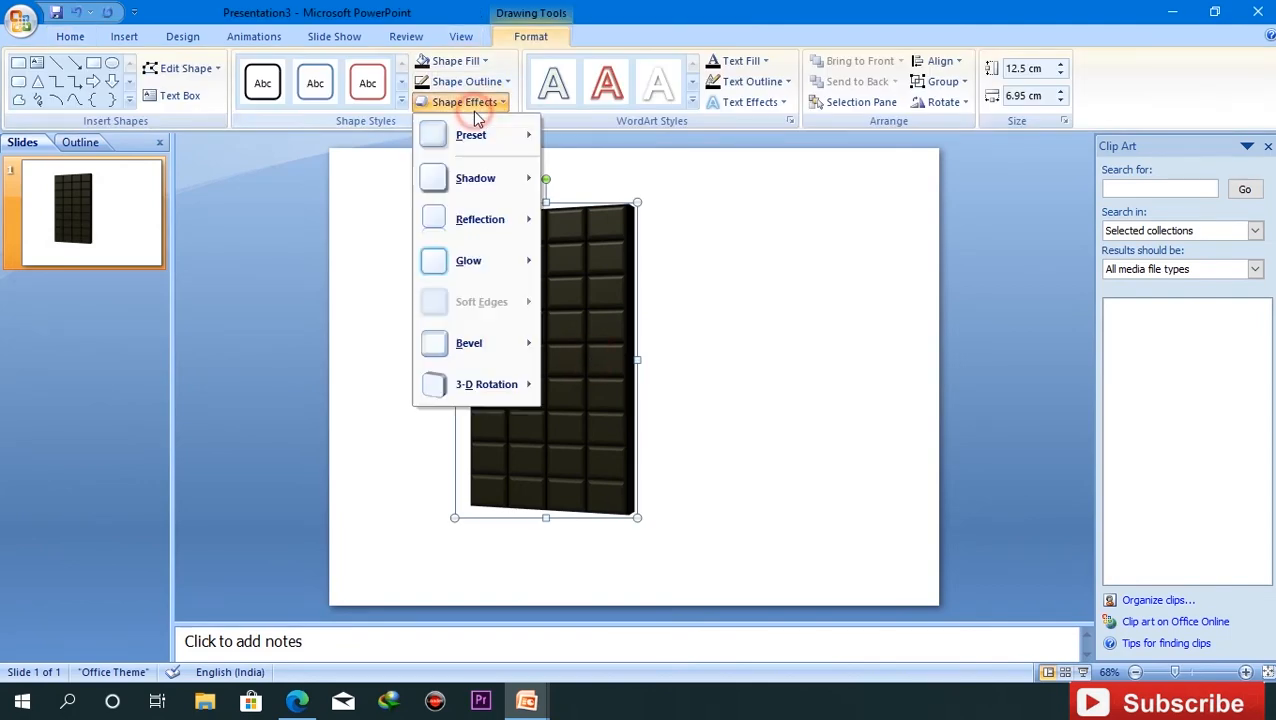
mouse_move(487, 384)
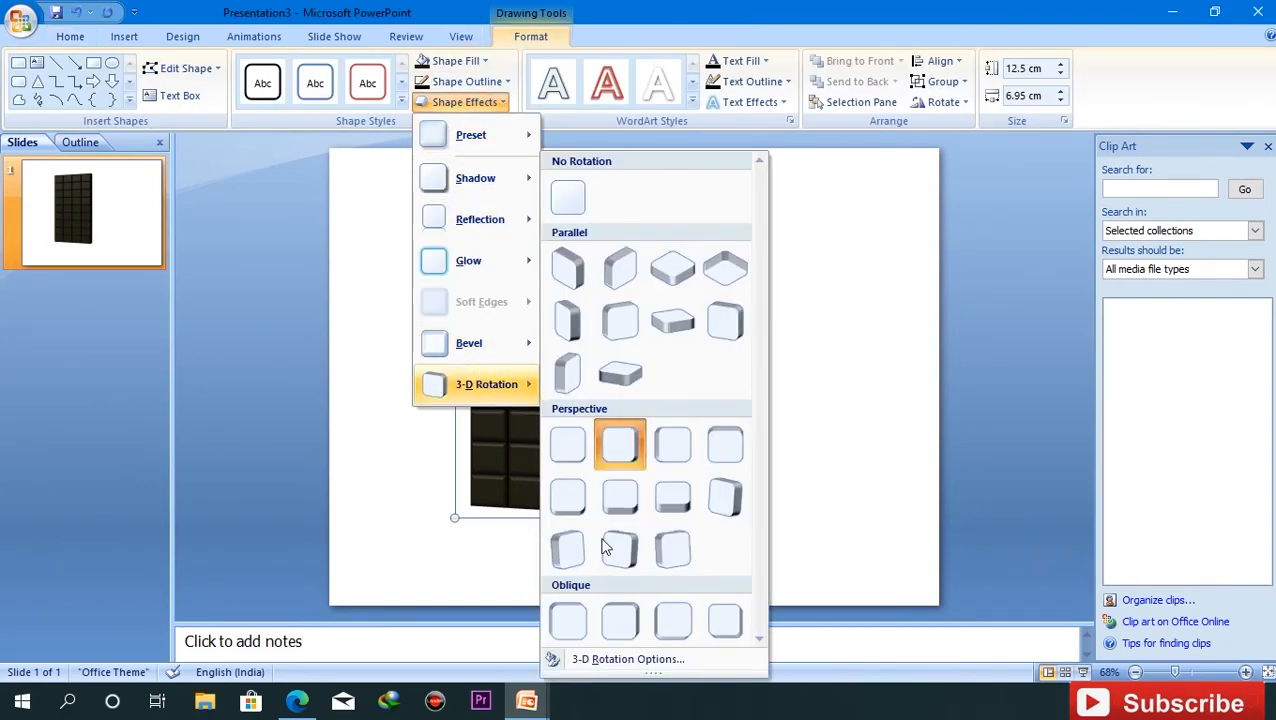
left_click(607, 660)
left_click(361, 231)
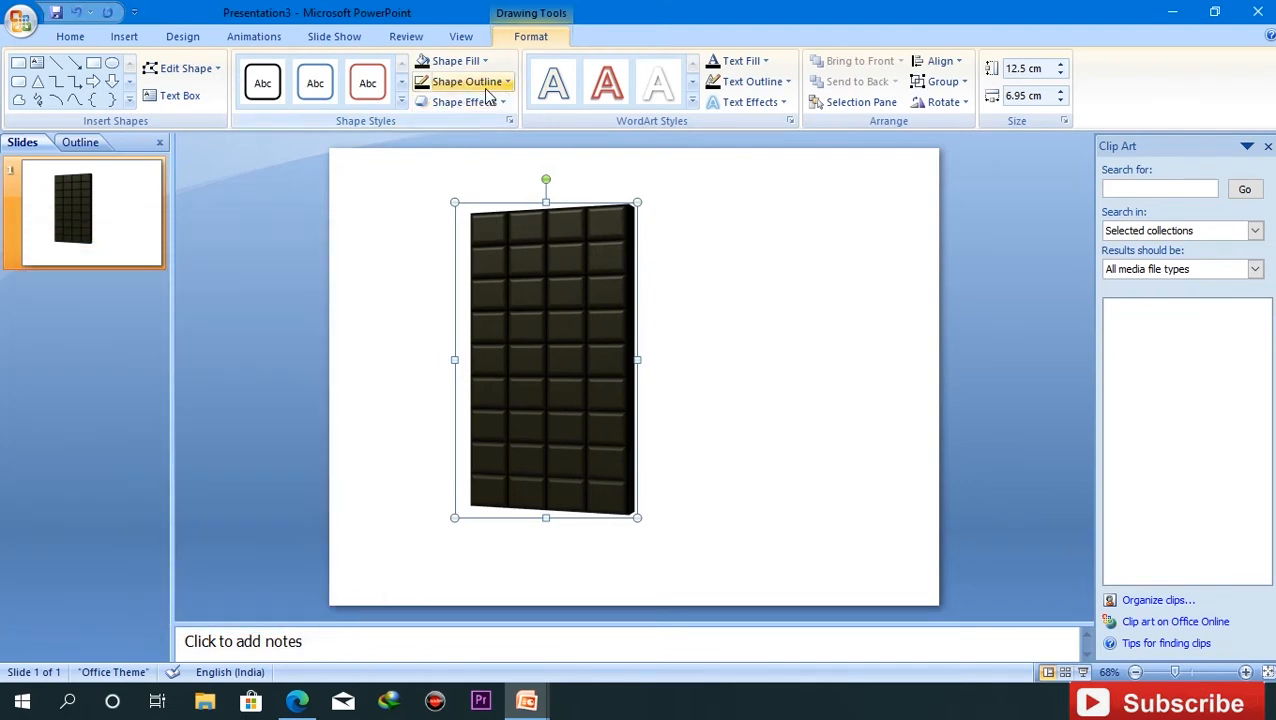
Reduce the chocolate bar's 3-D depth to 20 pt, close the format settings and deselect the bar
left_click(464, 101)
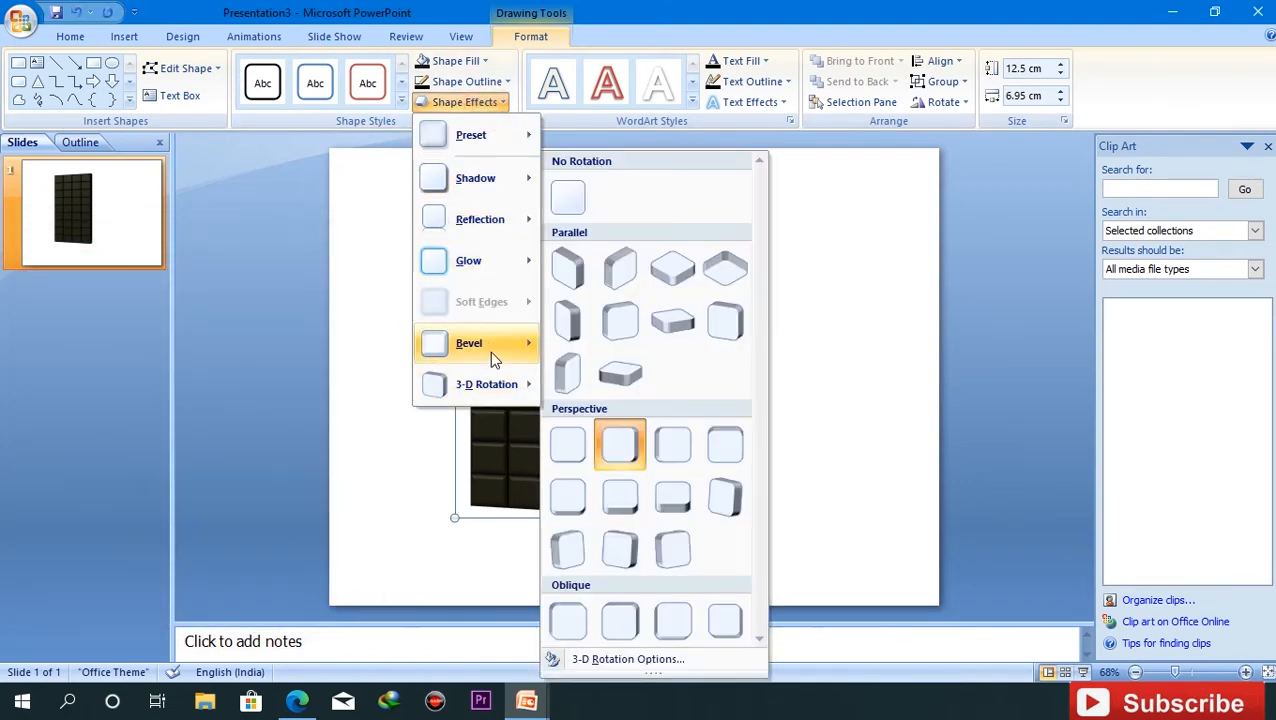
mouse_move(489, 351)
left_click(590, 660)
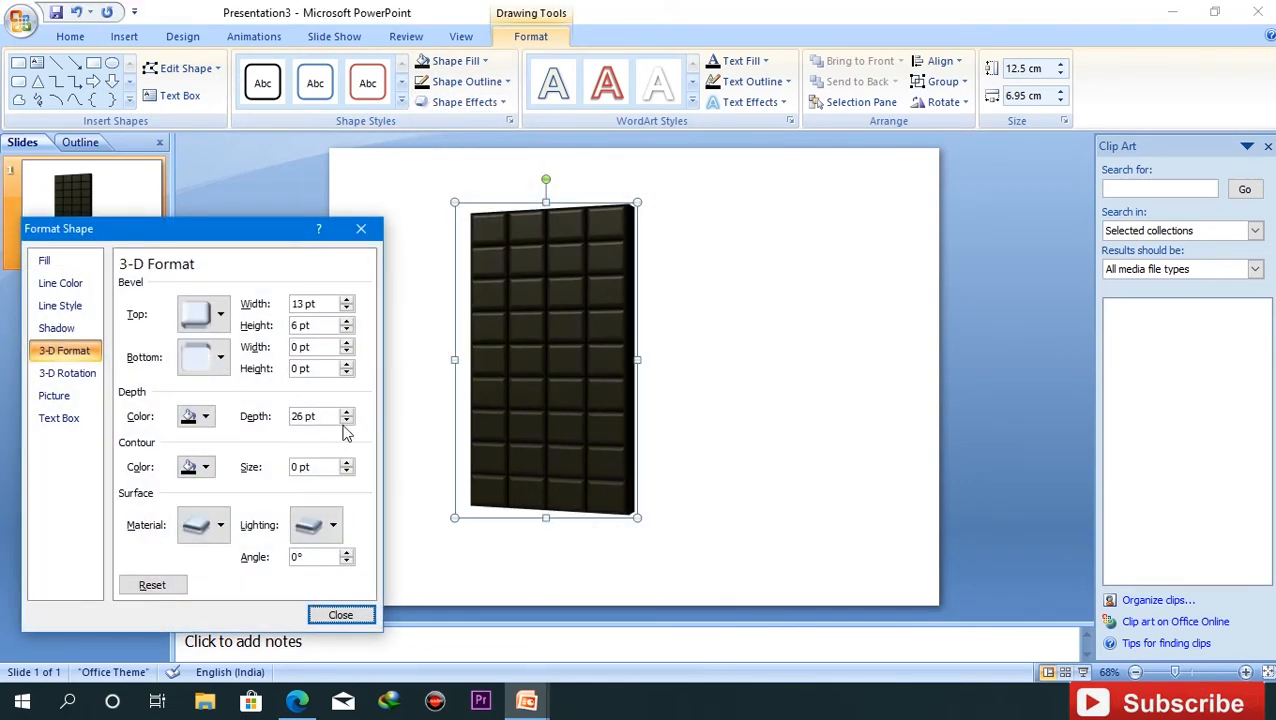
left_click(346, 421)
left_click(346, 421)
left_click(346, 421)
left_click(346, 421)
left_click(346, 421)
left_click(346, 421)
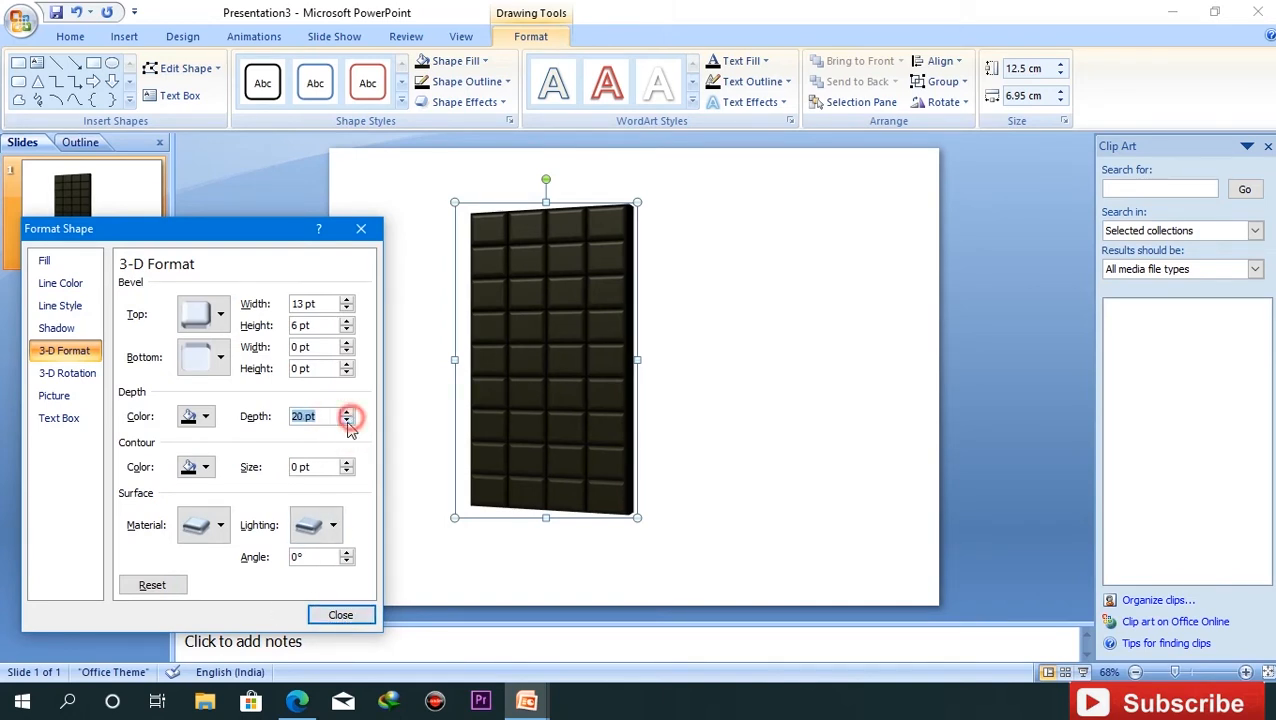
left_click(340, 610)
left_click(672, 362)
Apply the first outer shadow preset in the second row to the chocolate bar, and deselect it
left_click(562, 315)
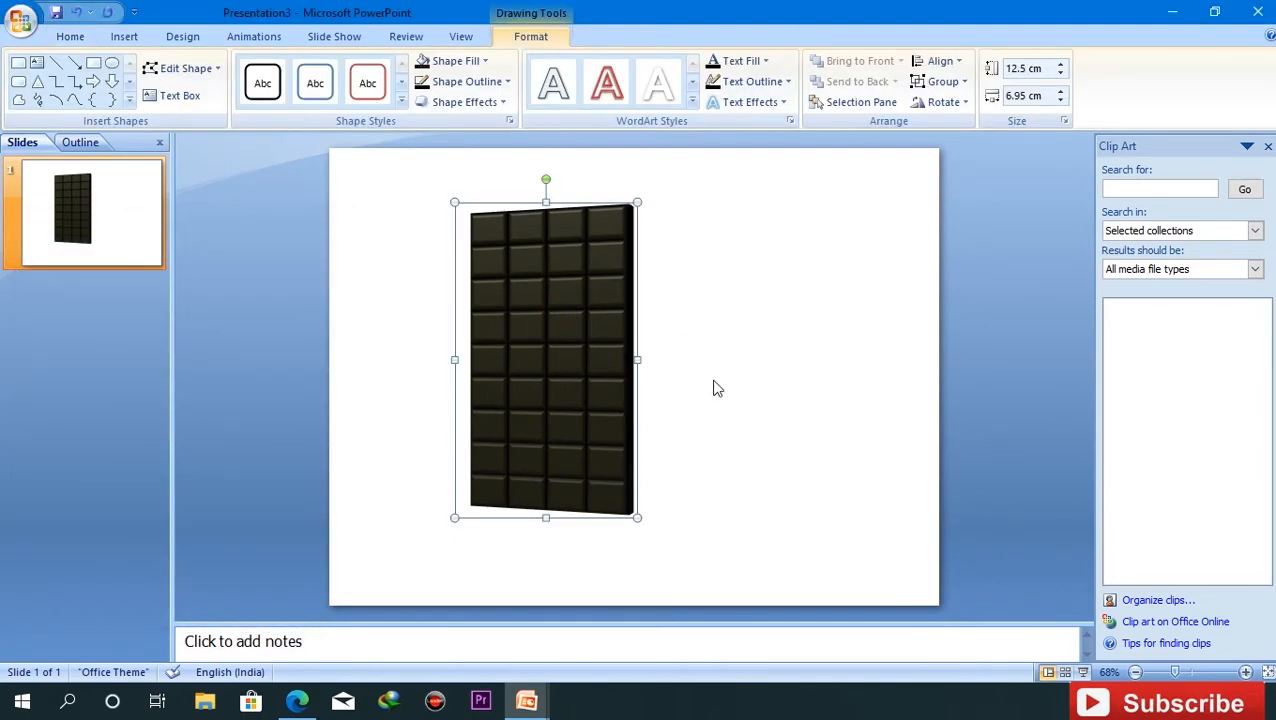
left_click(464, 102)
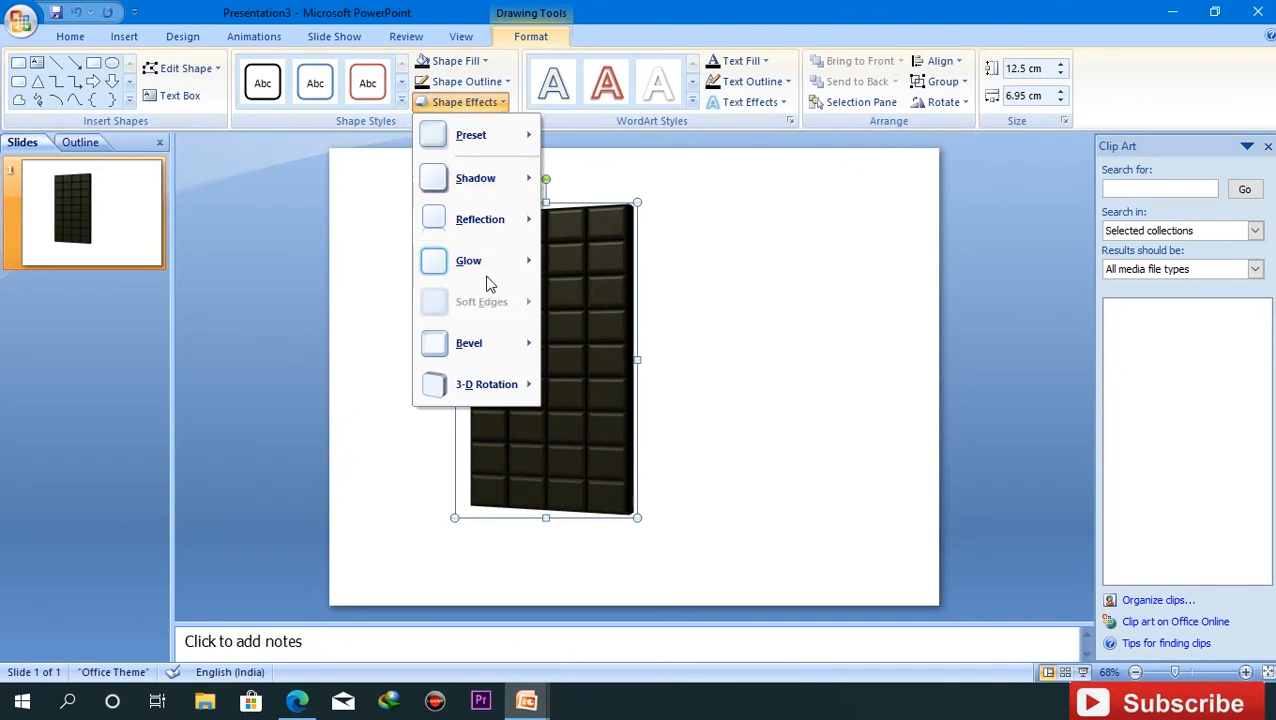
mouse_move(484, 177)
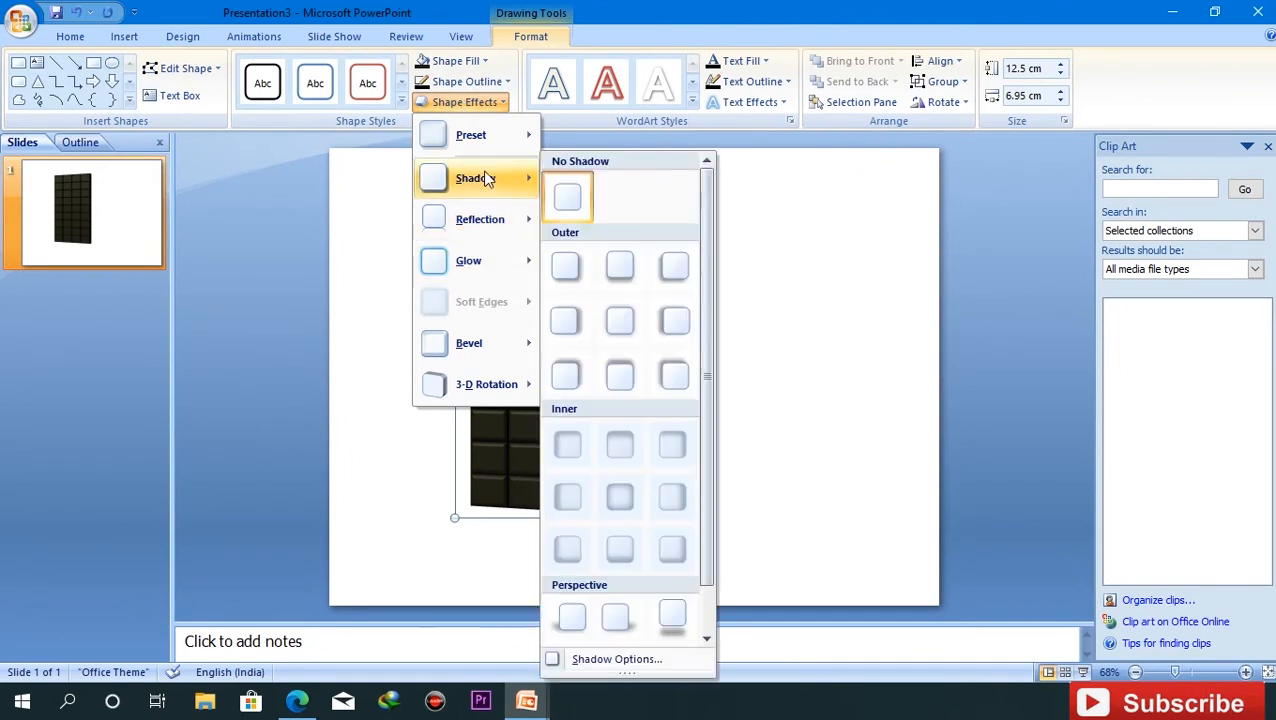
left_click(578, 333)
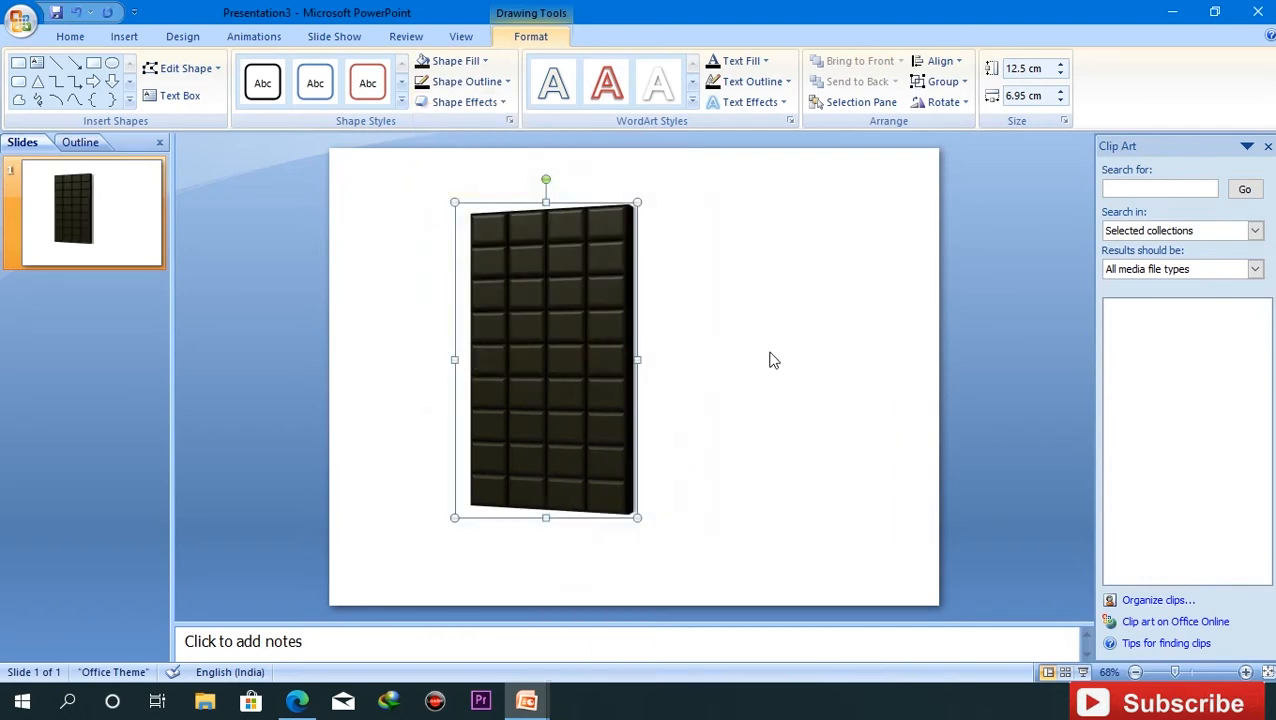
left_click(769, 362)
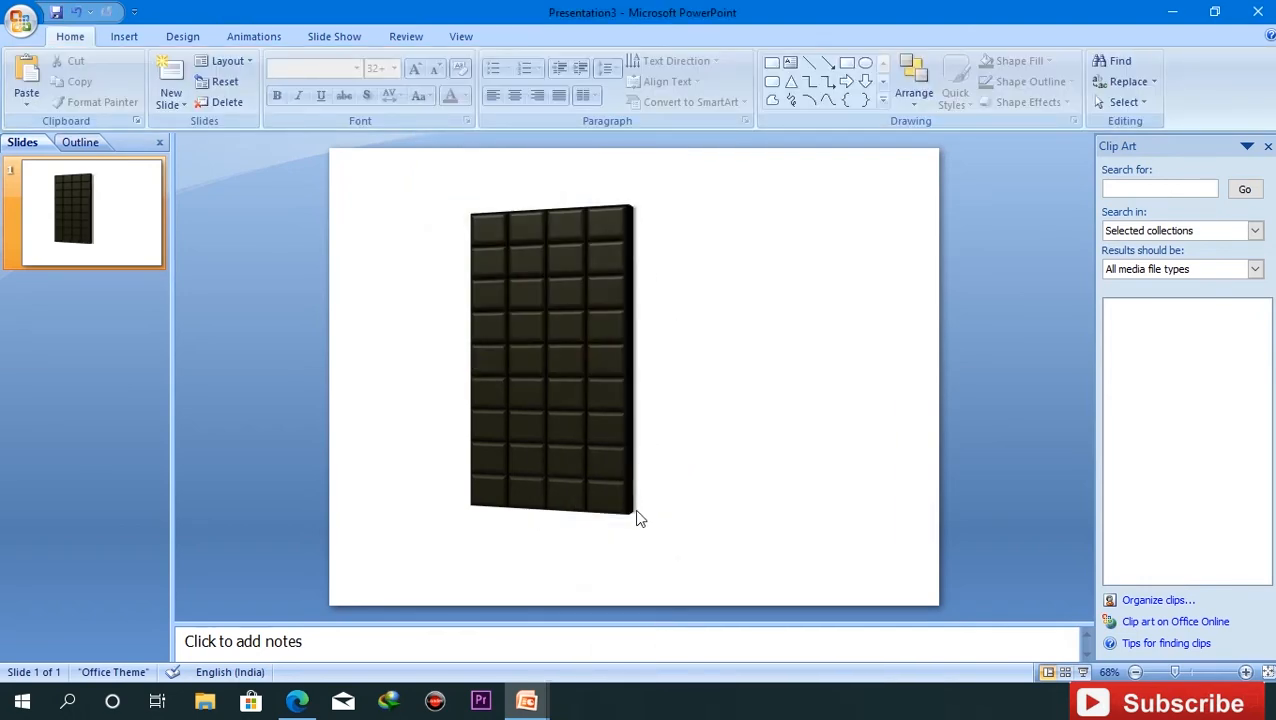
Insert the Dairy Milk wrapper picture "th" from the Desktop and place it over the chocolate bar's lower right side
left_click(125, 36)
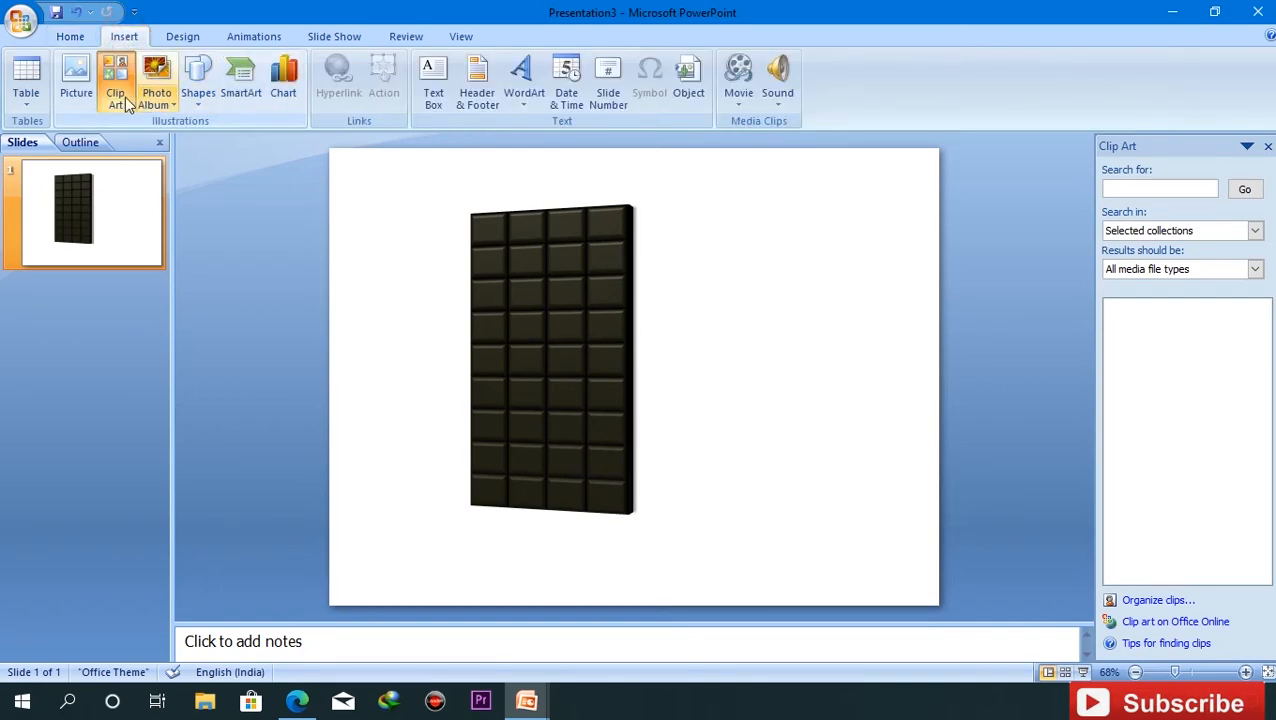
left_click(76, 78)
left_click(450, 150)
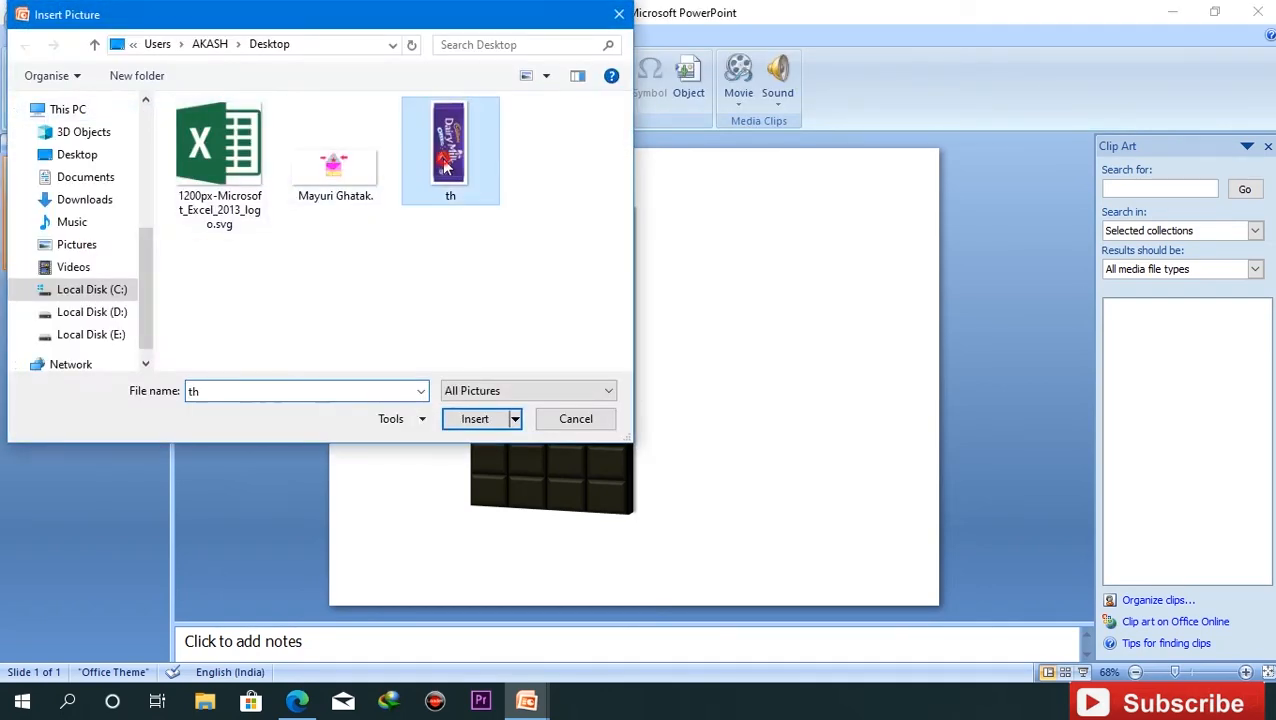
left_click(488, 426)
left_click_drag(648, 368, 705, 409)
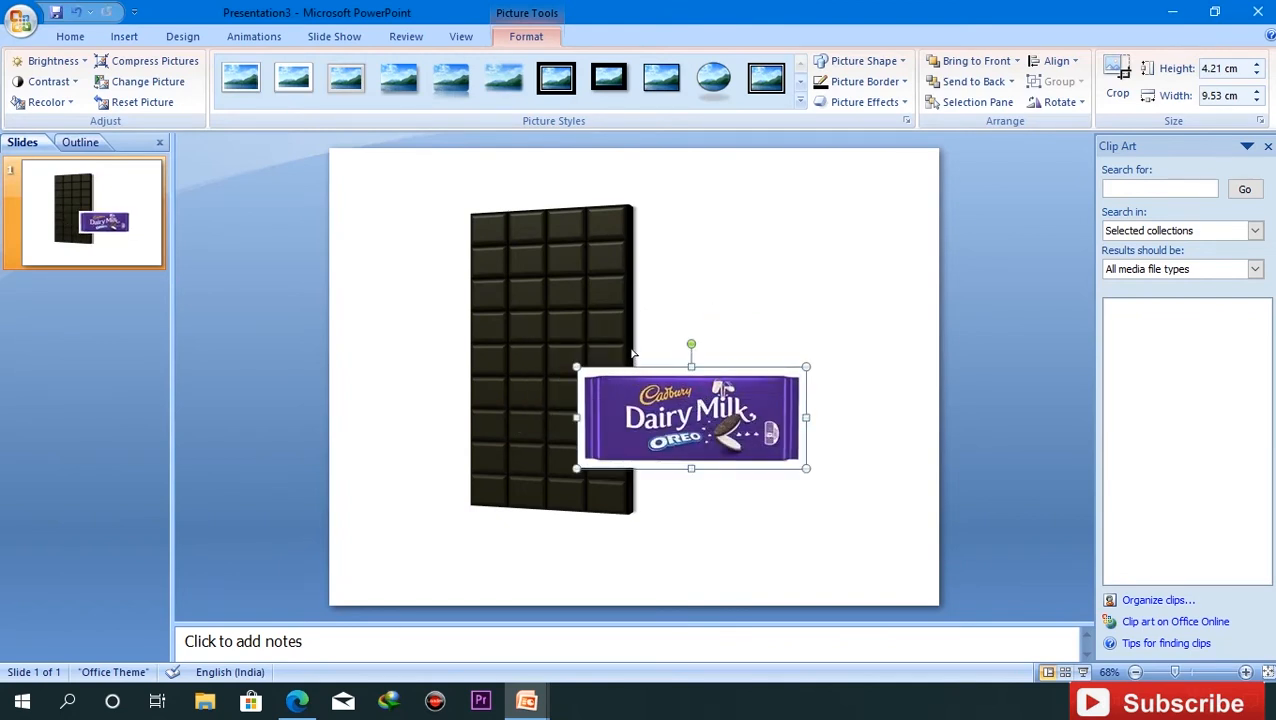
Crop the white margins off all sides of the wrapper picture, leaving it about 3.37 cm high and 8.73 cm wide
left_click(1117, 82)
left_click_drag(580, 372, 586, 381)
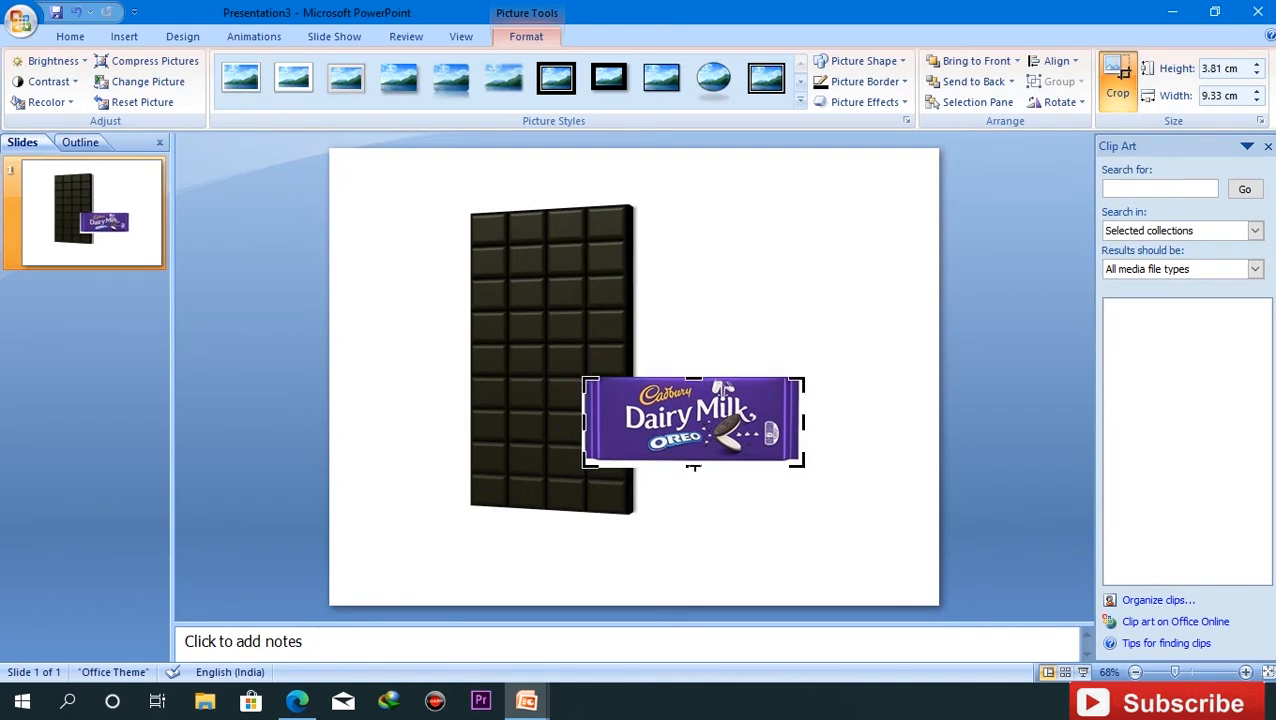
left_click_drag(695, 466, 693, 459)
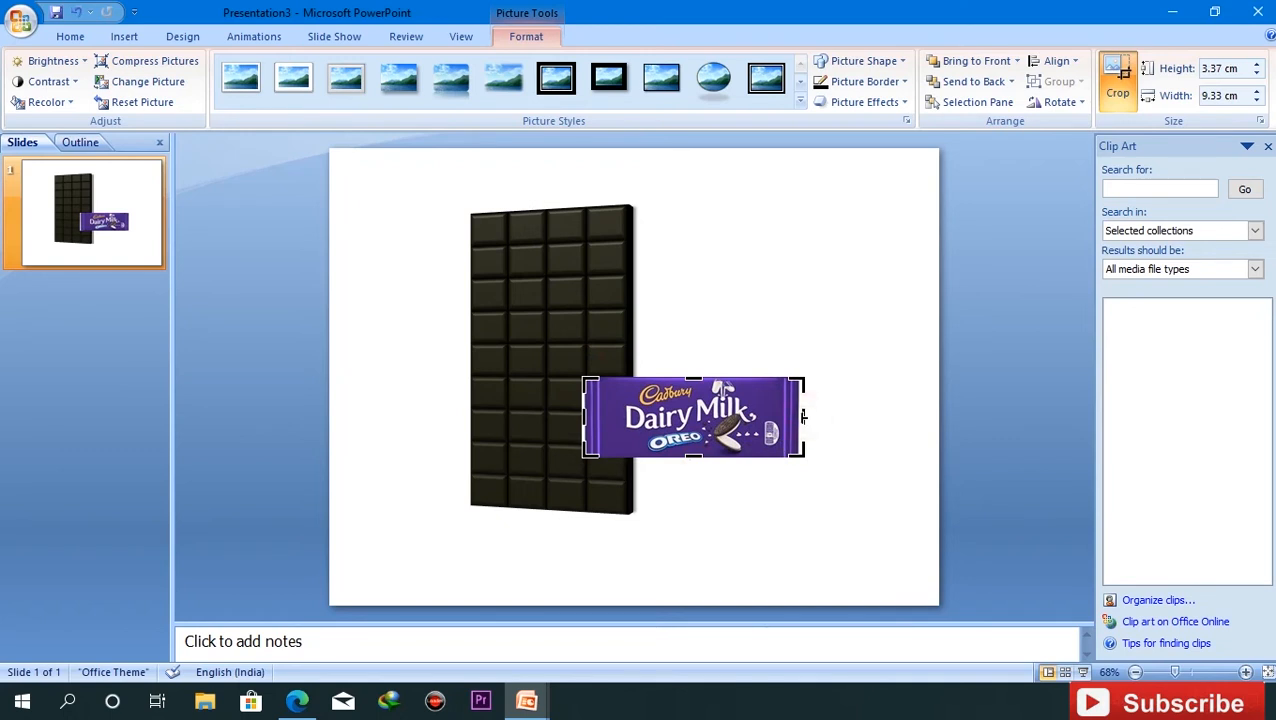
left_click_drag(805, 414, 796, 416)
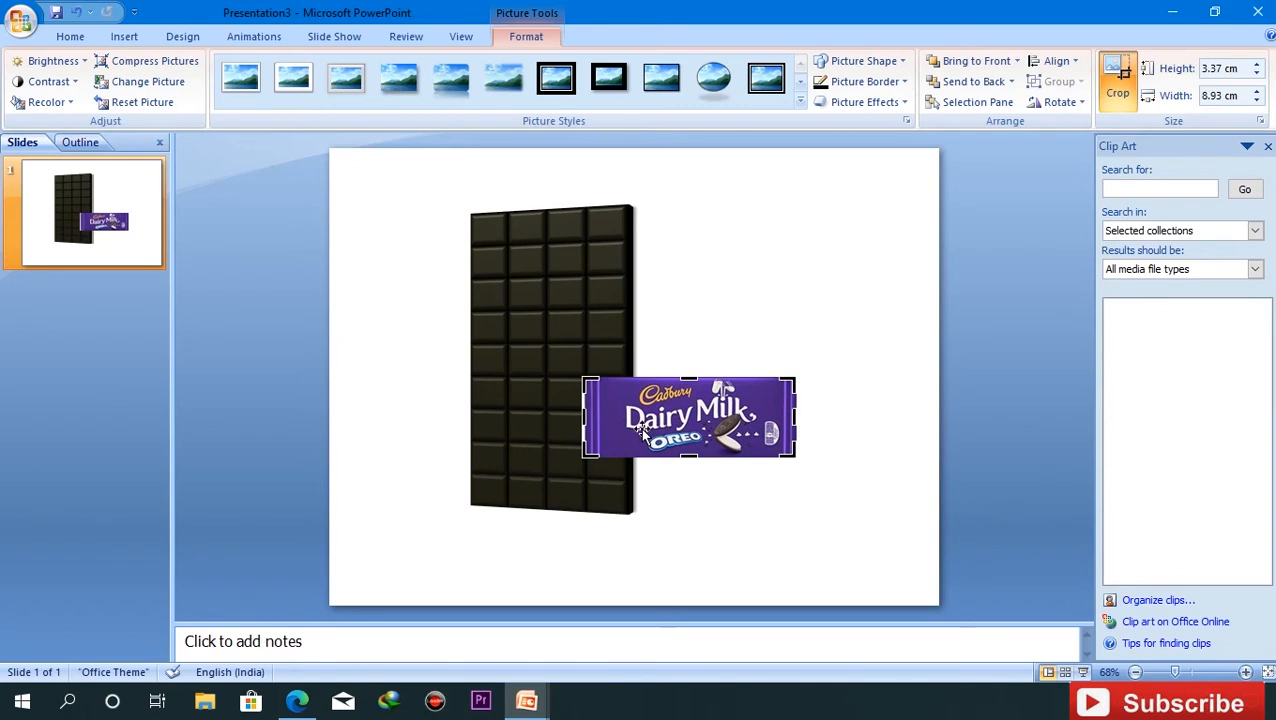
left_click_drag(640, 428, 645, 428)
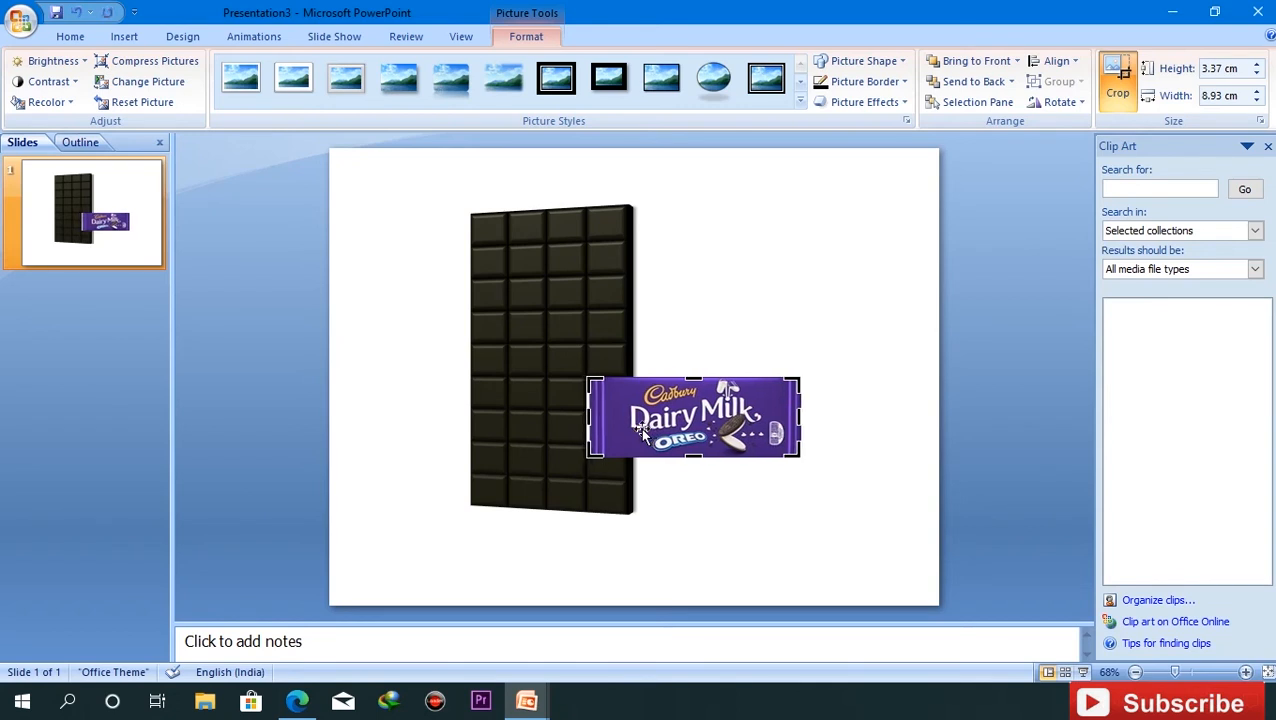
left_click_drag(588, 422, 594, 424)
left_click(740, 333)
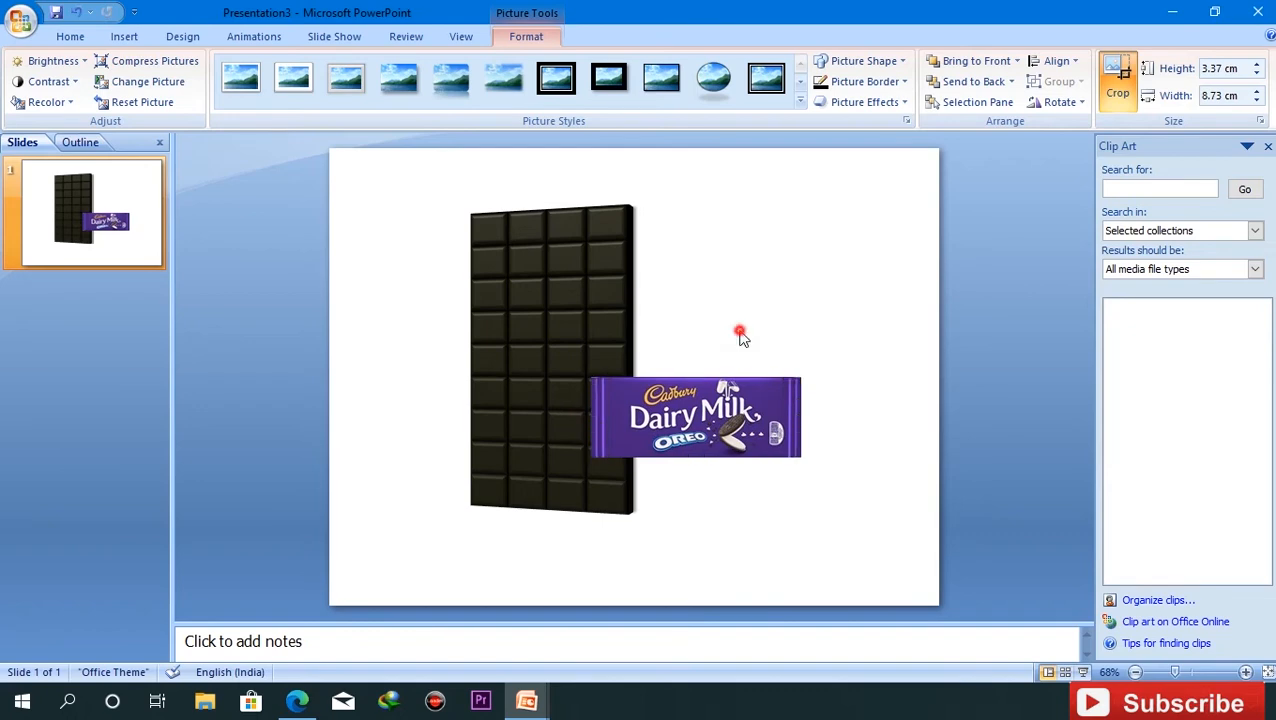
Enlarge the wrapper picture to about 4.56 by 11.81 cm and move it over the lower part of the chocolate bar
left_click(752, 388)
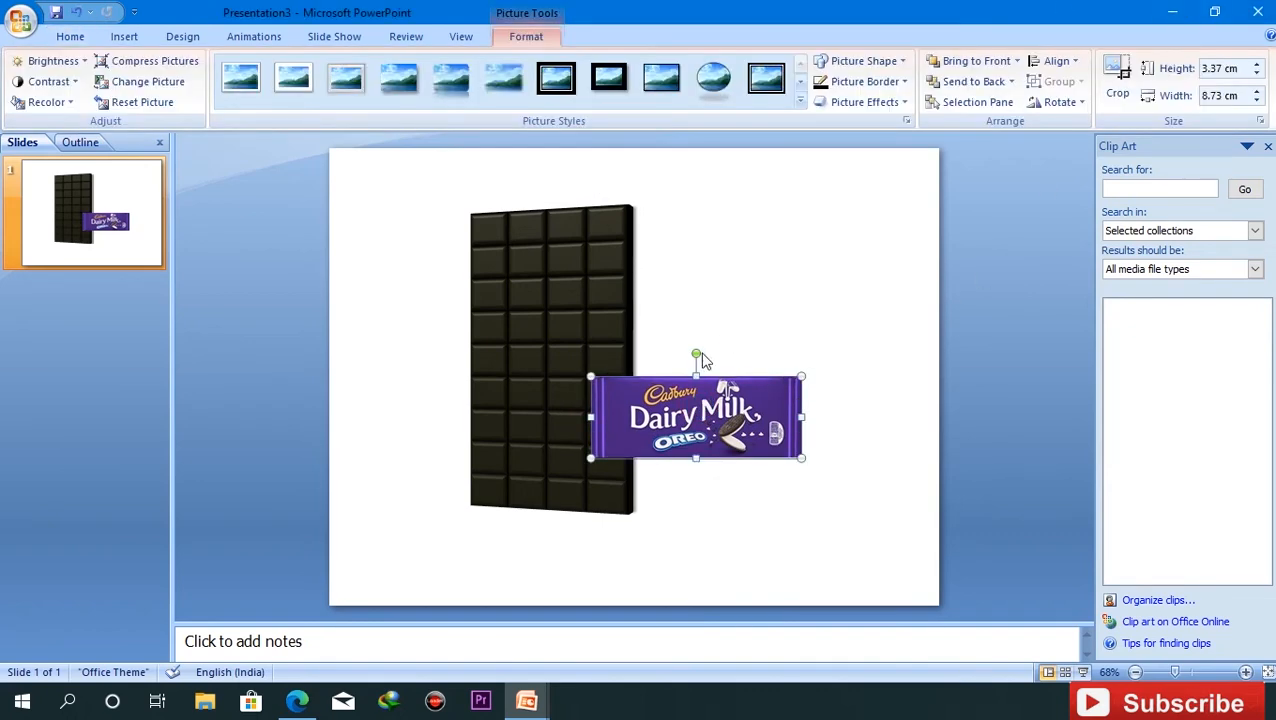
left_click_drag(806, 465, 850, 477)
left_click_drag(753, 435, 597, 489)
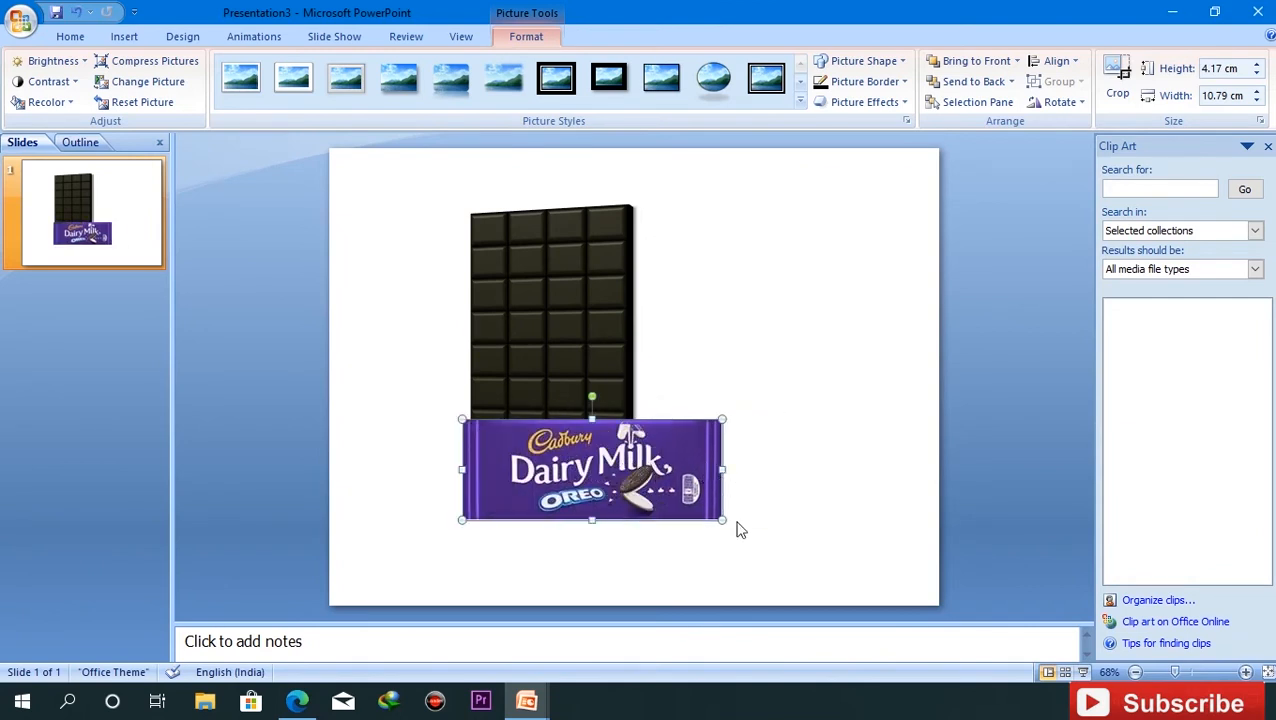
left_click_drag(723, 521, 747, 529)
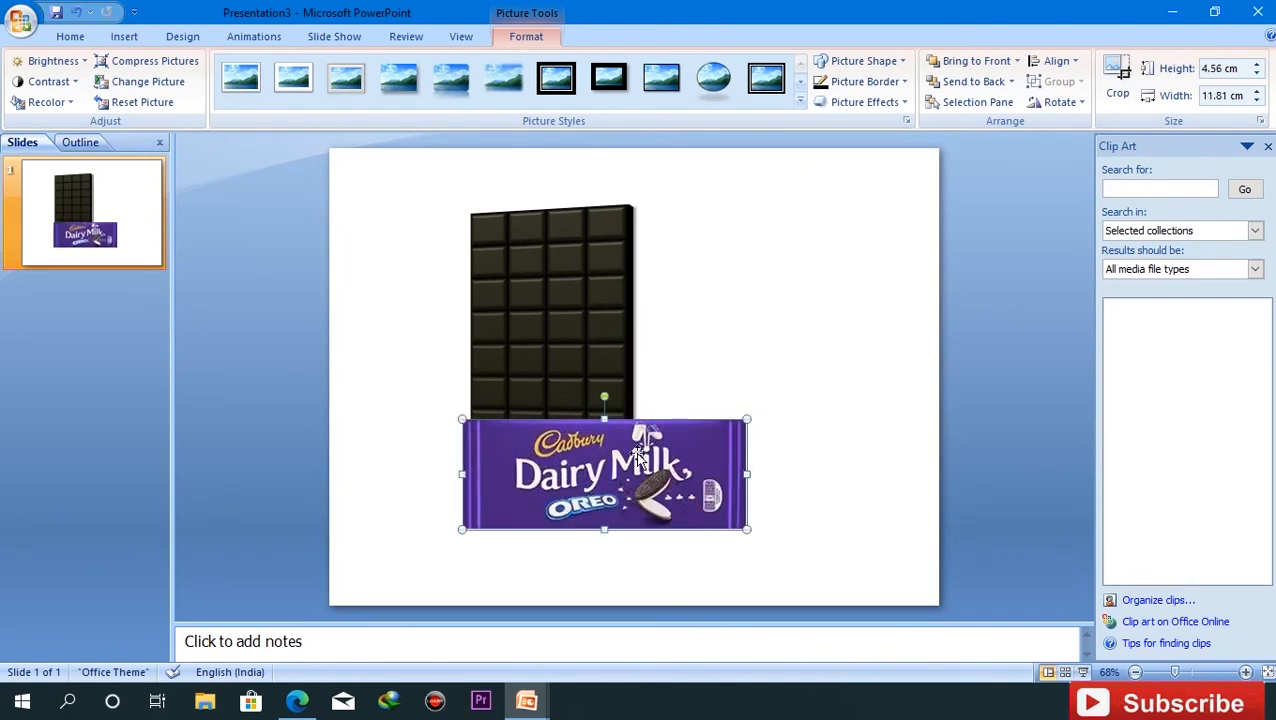
Tilt the wrapper picture clockwise, resize it to about 6.15 by 12.7 cm and reposition it over the bar's lower half
left_click_drag(634, 394, 613, 352)
left_click_drag(538, 494, 538, 514)
left_click_drag(635, 361, 565, 268)
left_click_drag(557, 377, 610, 478)
left_click(759, 426)
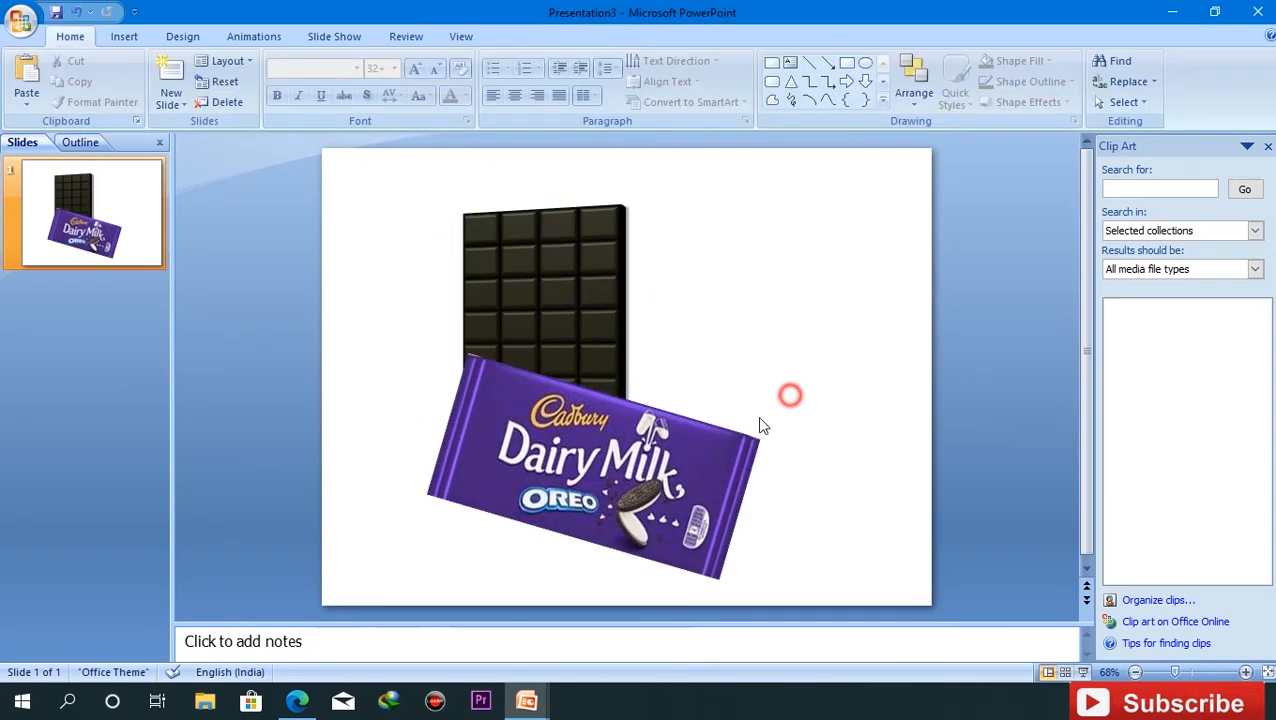
Apply the first Bevel preset to the wrapper picture
left_click(656, 482)
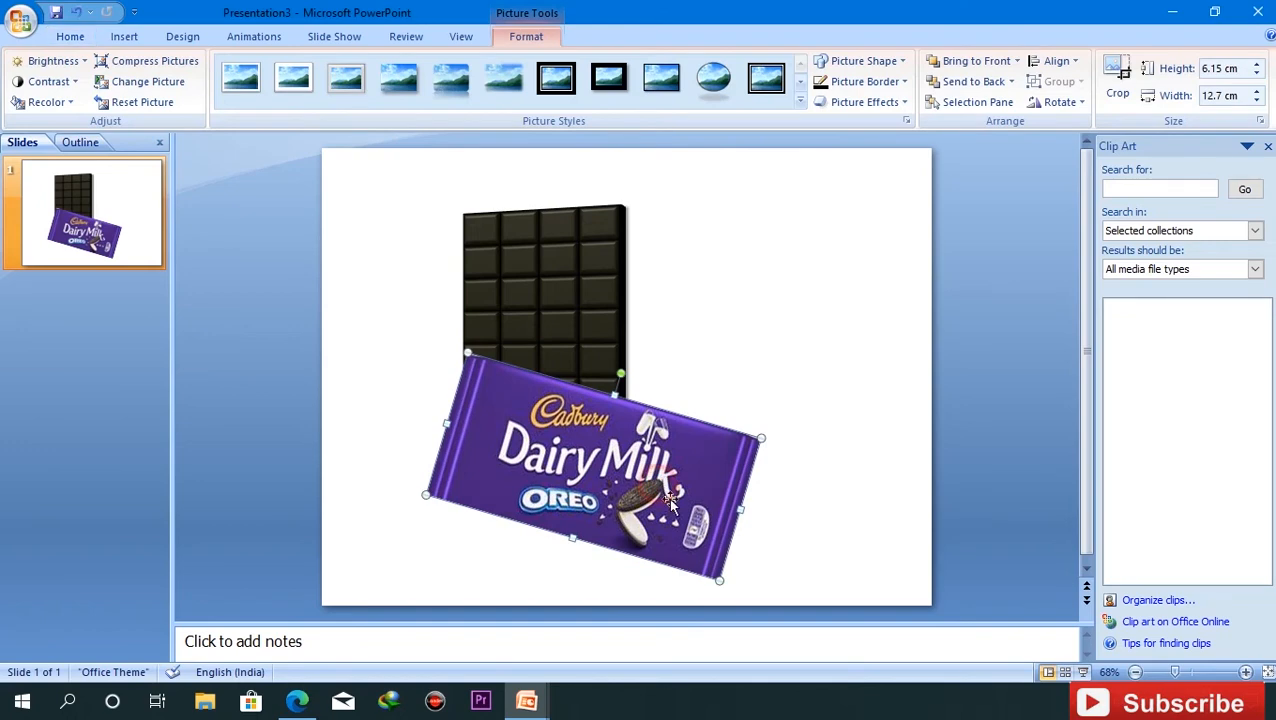
left_click(68, 38)
left_click(527, 37)
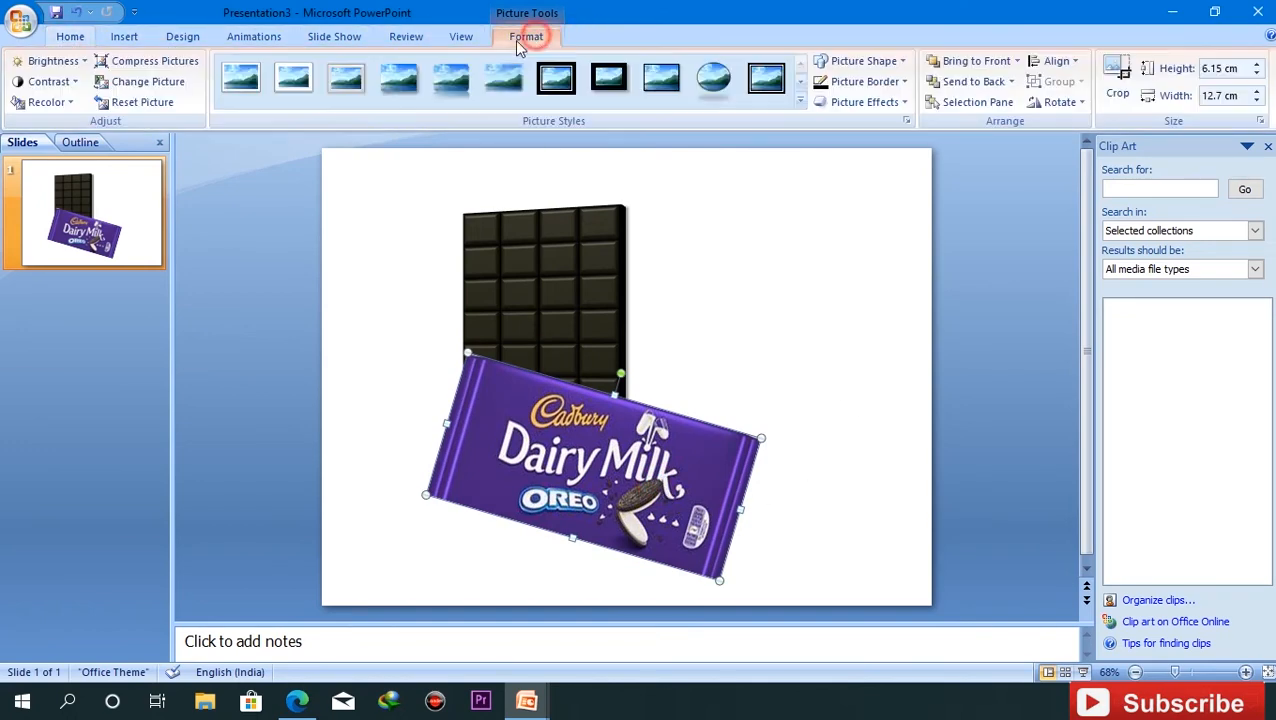
left_click(862, 102)
mouse_move(870, 352)
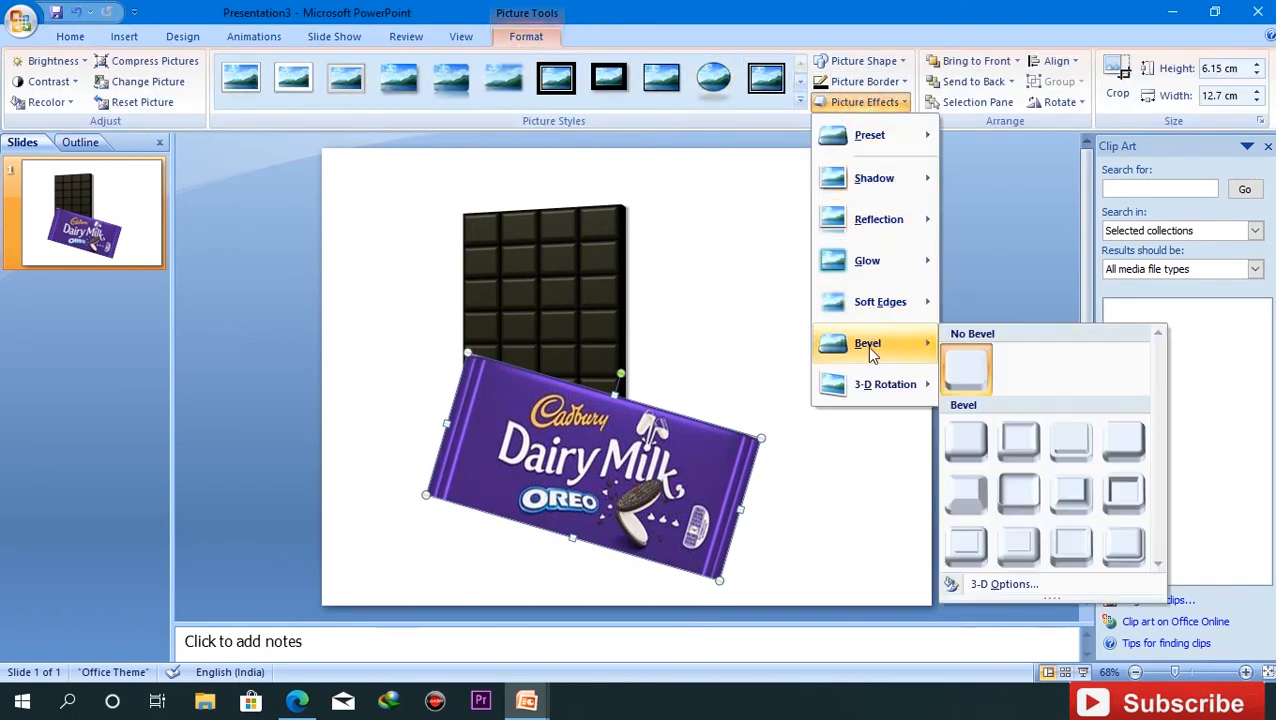
left_click(968, 457)
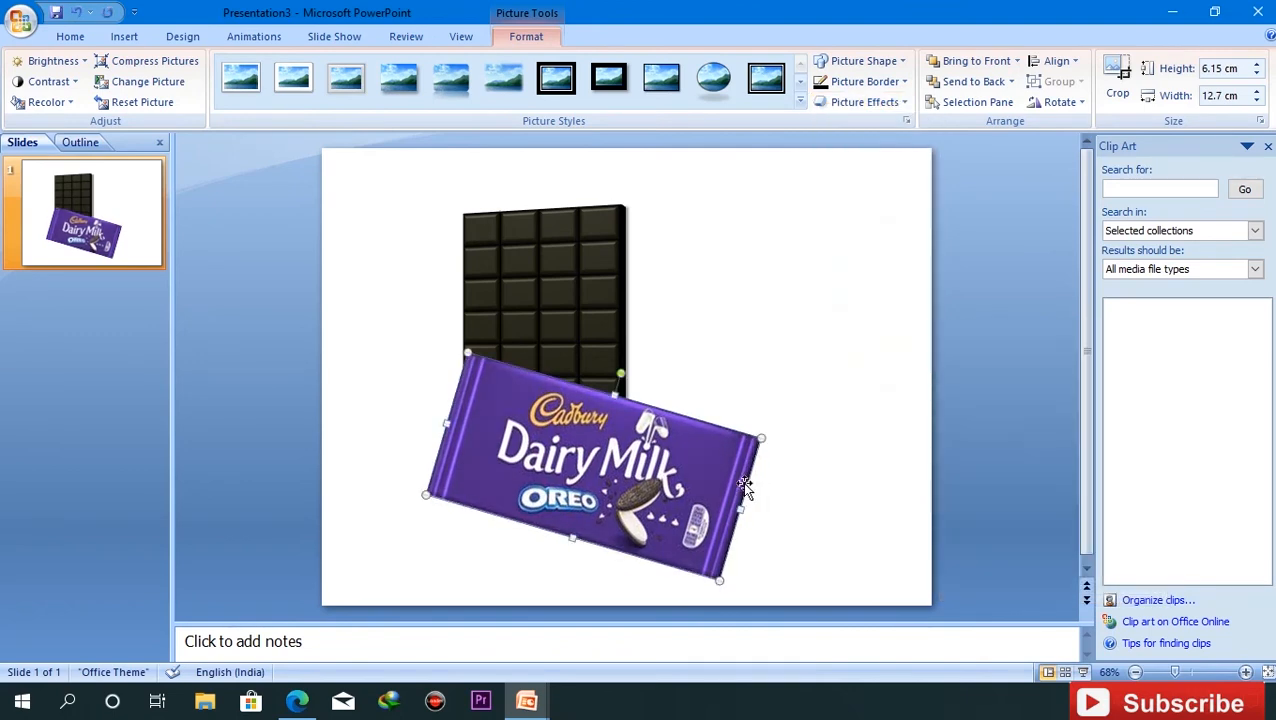
Reduce the wrapper picture's clockwise tilt to a slight angle and move it a little lower over the chocolate bar
left_click(868, 104)
left_click(612, 366)
left_click_drag(612, 366, 596, 366)
left_click_drag(671, 440, 648, 470)
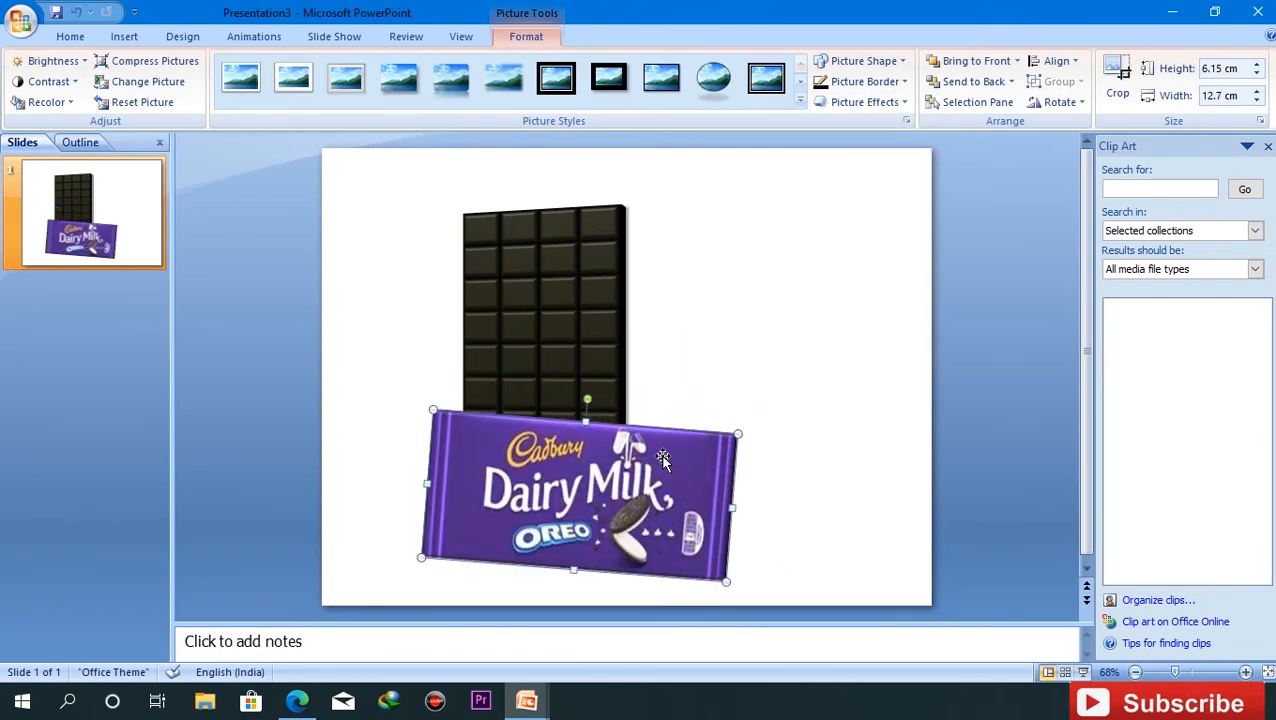
left_click(758, 382)
Shift the chocolate bar slightly to the right and realign the wrapper picture over its lower part, leaving nothing selected
left_click(594, 356)
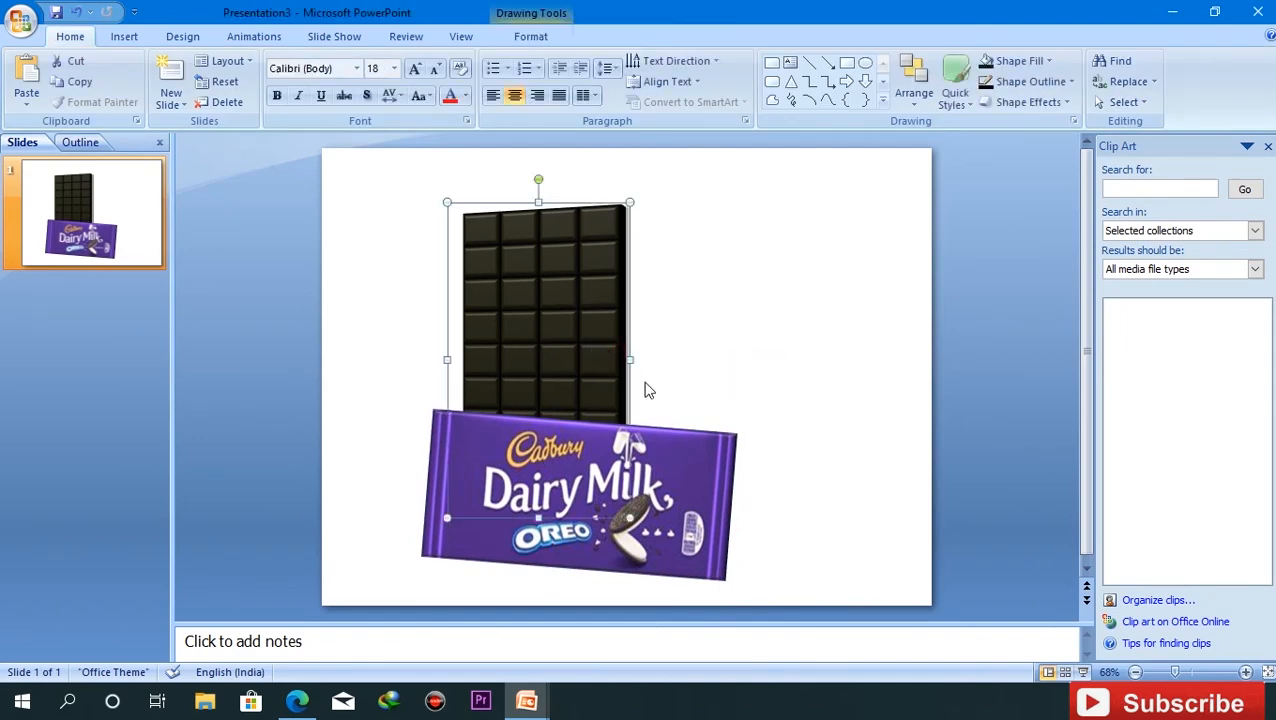
left_click_drag(628, 386, 642, 387)
left_click(749, 404)
mouse_move(698, 471)
left_mouse_down()
mouse_move(718, 477)
mouse_move(678, 480)
left_mouse_up()
left_click(742, 420)
left_click(737, 344)
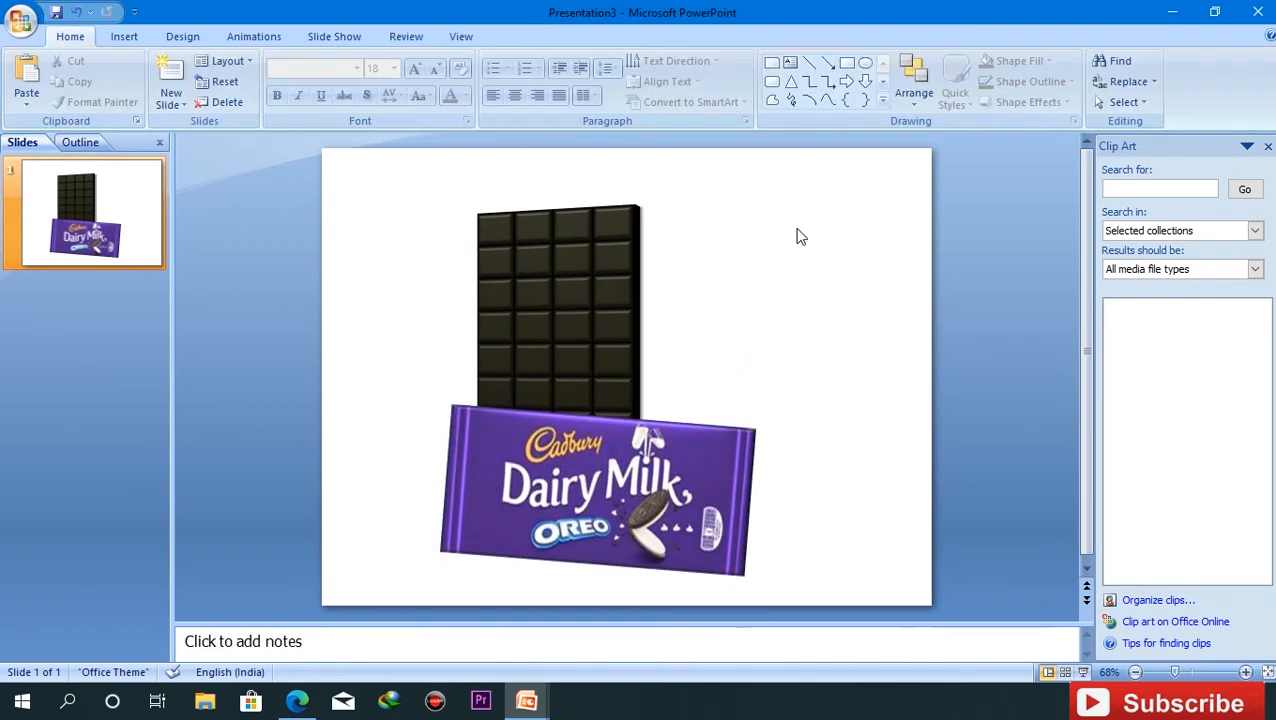
Give the slide background a gradient fill using the cream preset colors in the third row
right_click(810, 285)
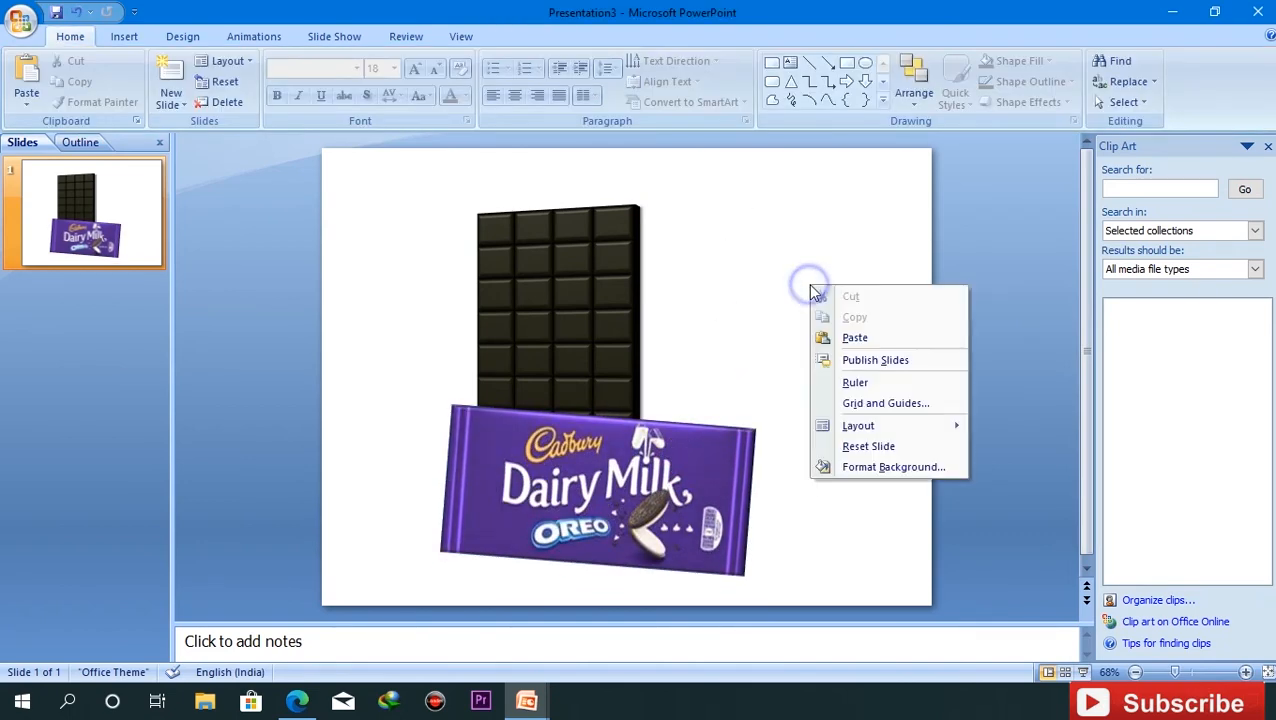
left_click(893, 467)
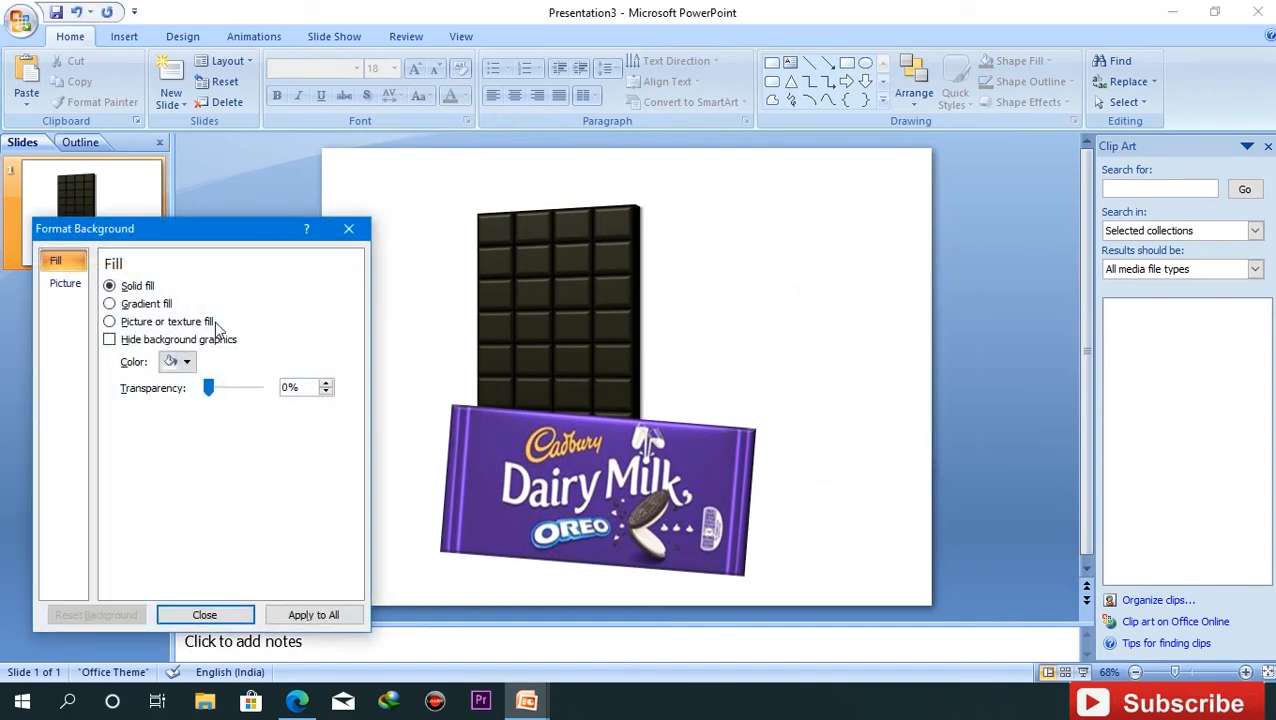
left_click(137, 305)
left_click(222, 363)
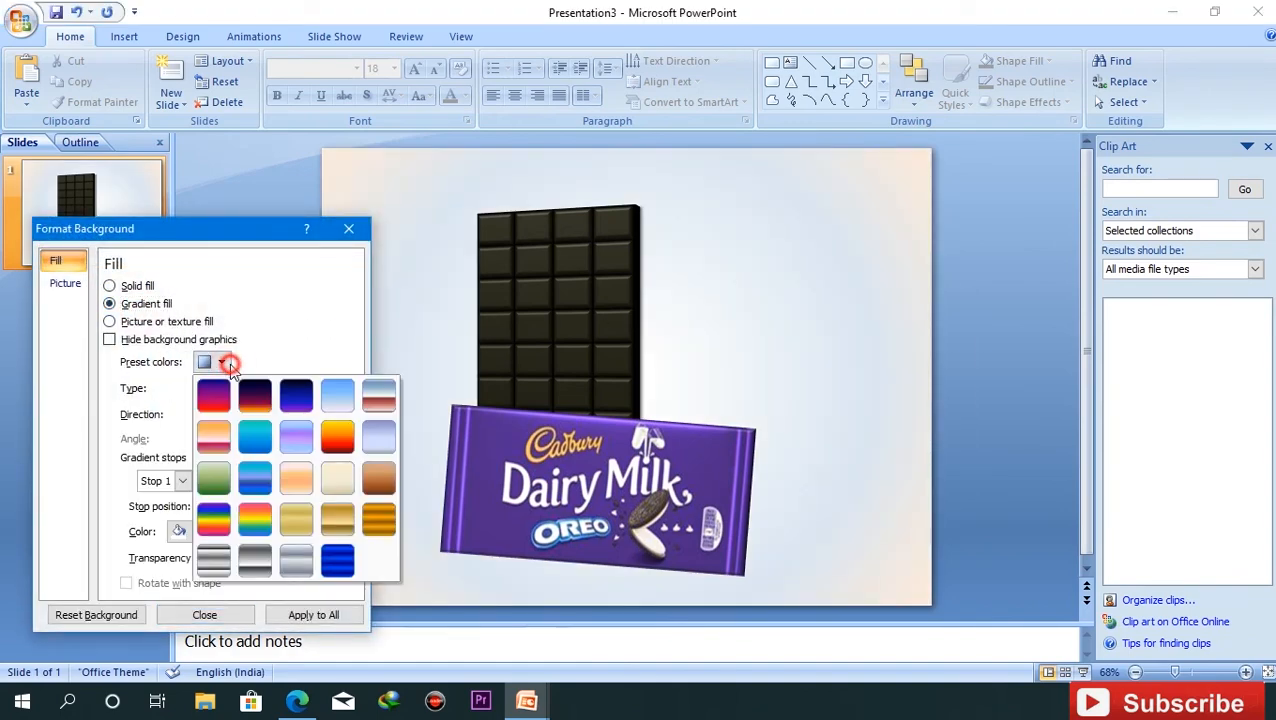
left_click(336, 480)
Set the background gradient's type to Radial and choose the third, centered direction option
left_click(234, 391)
left_click(288, 358)
left_click(255, 390)
left_click(230, 425)
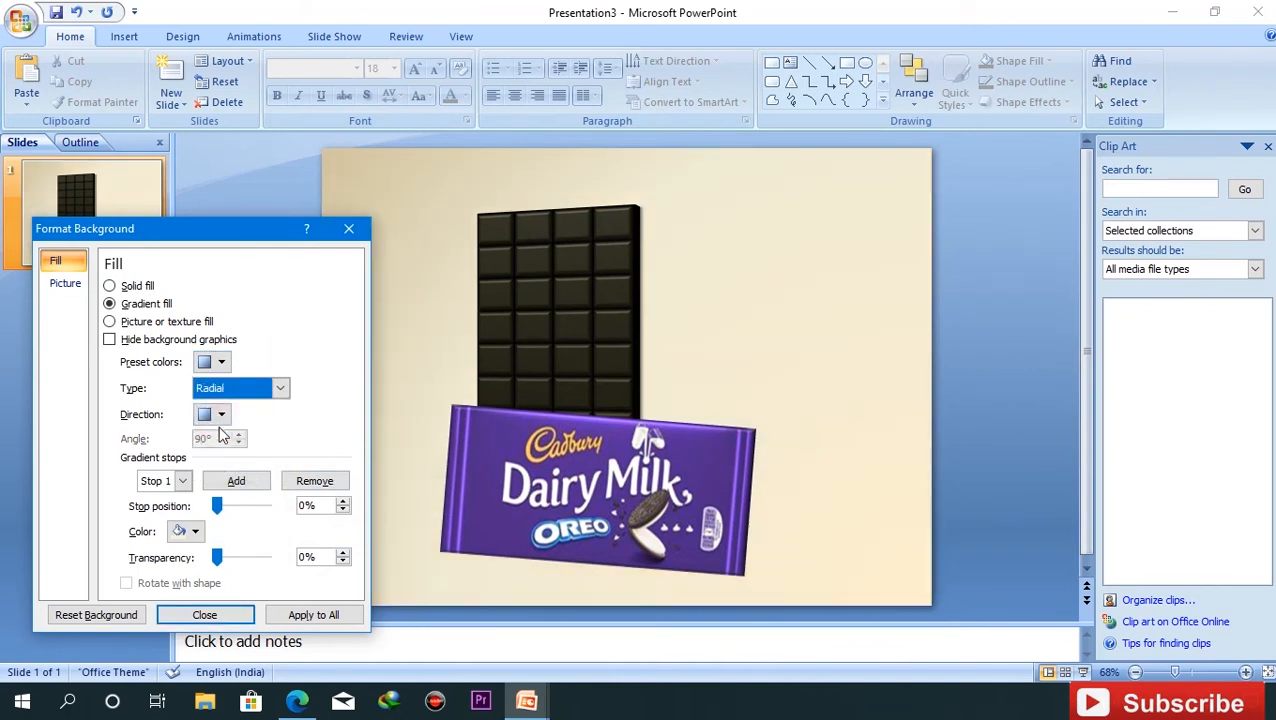
left_click(220, 416)
left_click(294, 447)
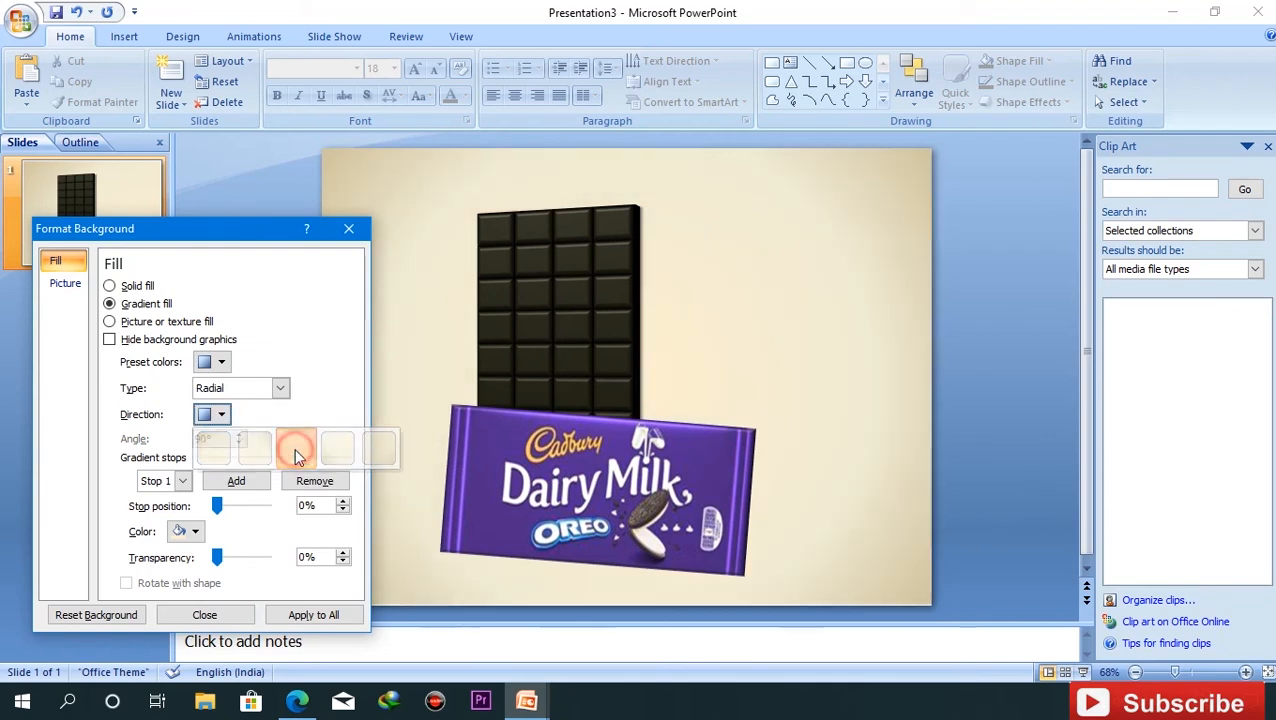
Set the color of Stop 1 in the background gradient to white
left_click(183, 481)
left_click(177, 492)
left_click(180, 531)
left_click(176, 393)
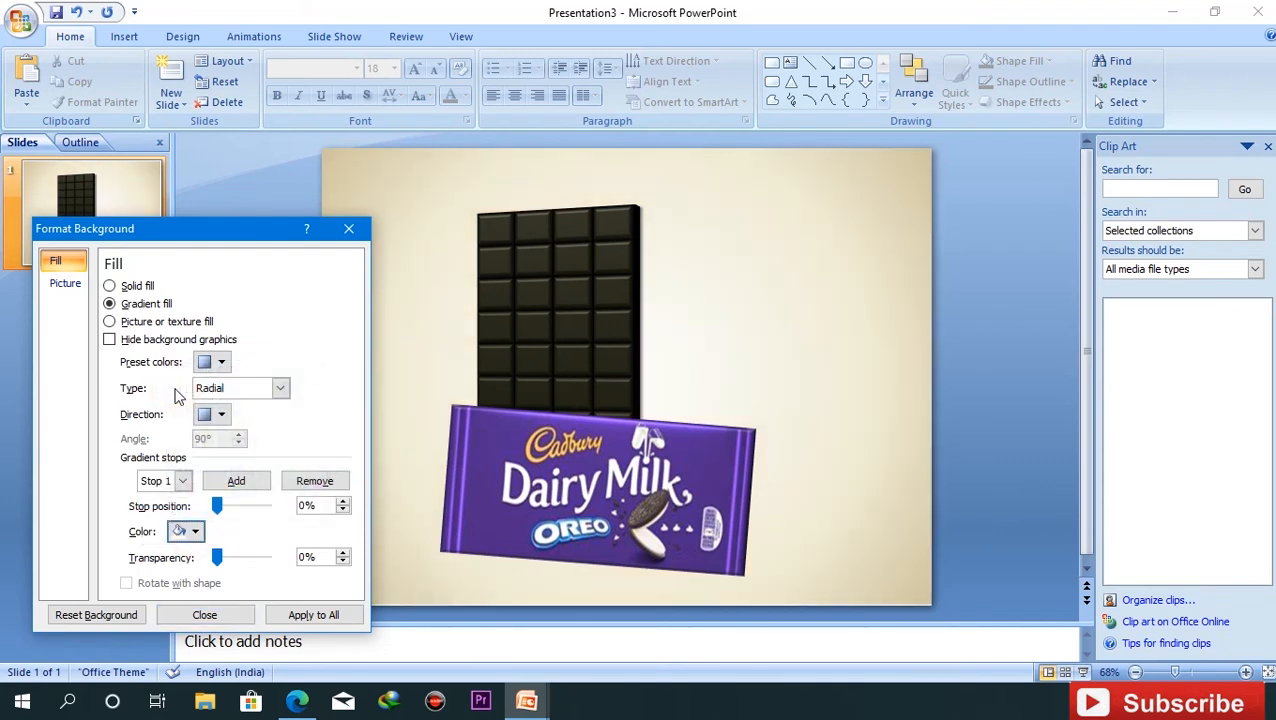
Give the background gradient's Stop 3 a pale peach color, set its stop position to 95%, and close the background settings
left_click(183, 482)
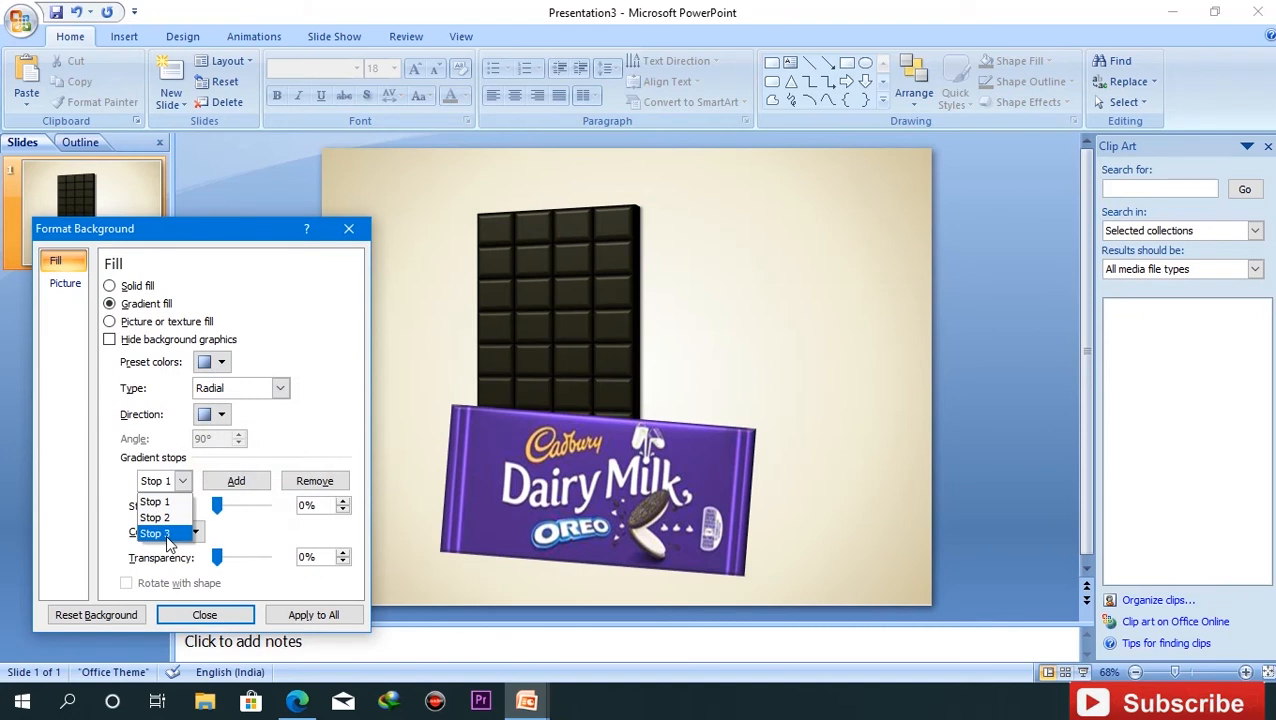
left_click(160, 533)
left_click(180, 531)
left_click(317, 401)
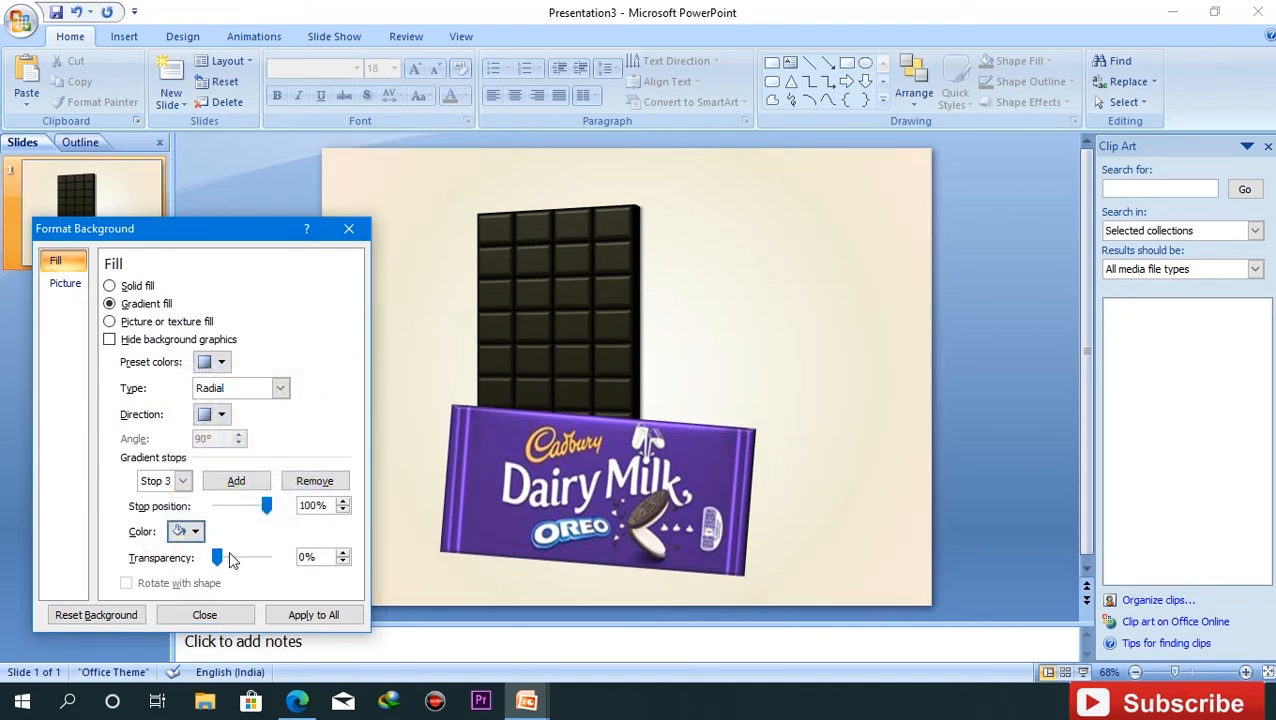
mouse_move(268, 510)
left_mouse_down()
mouse_move(233, 508)
mouse_move(266, 515)
left_mouse_up()
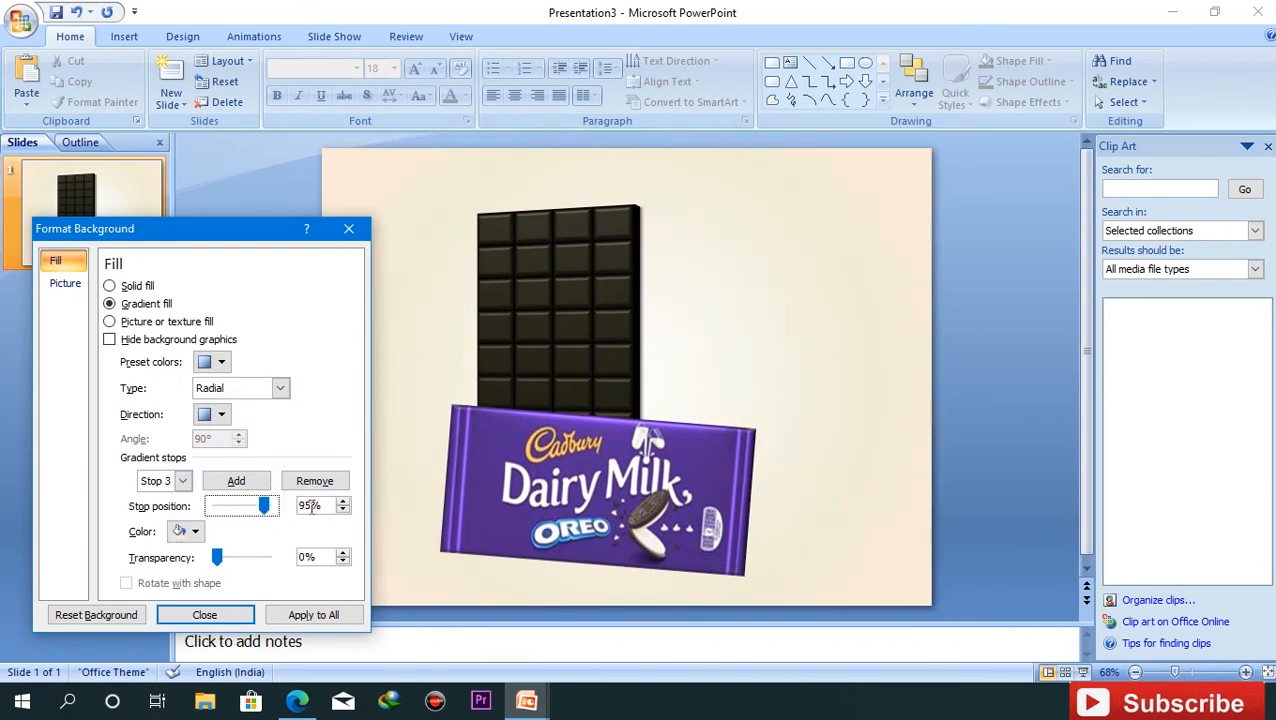
left_click(205, 614)
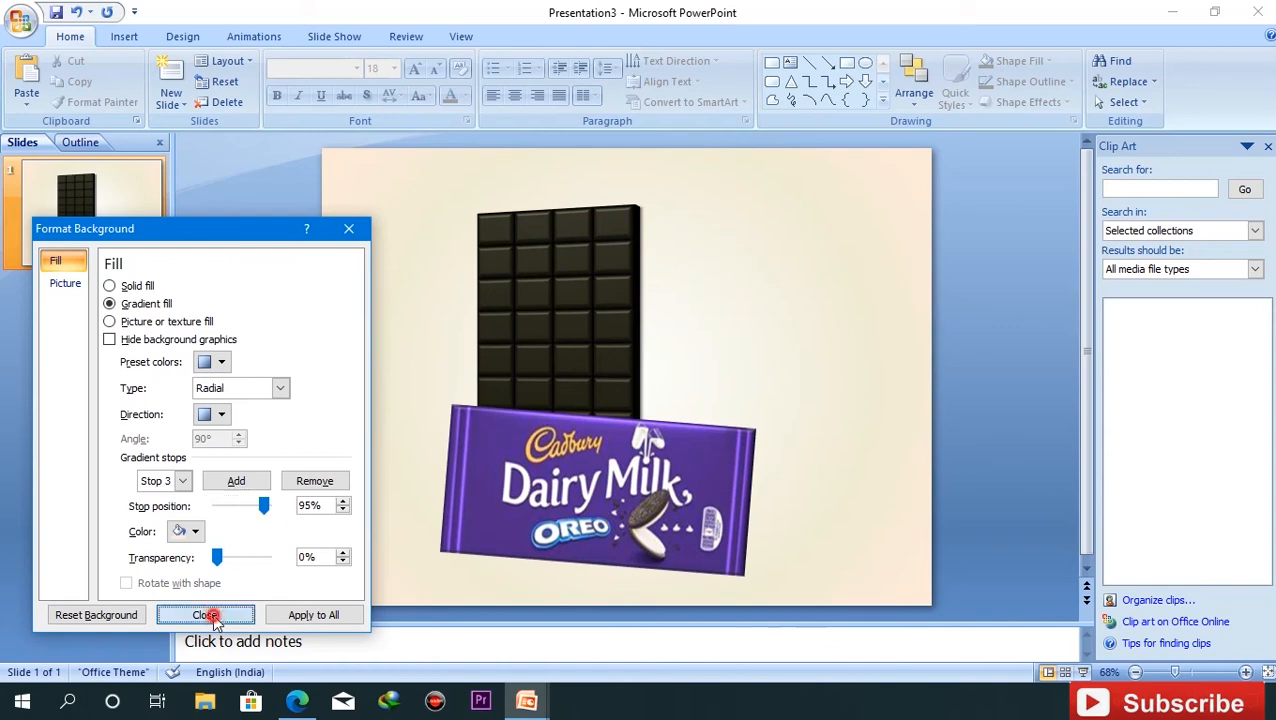
Export only the current slide to the Desktop as a PNG Portable Network Graphics image named CHOCOLATE
left_click(20, 20)
mouse_move(64, 193)
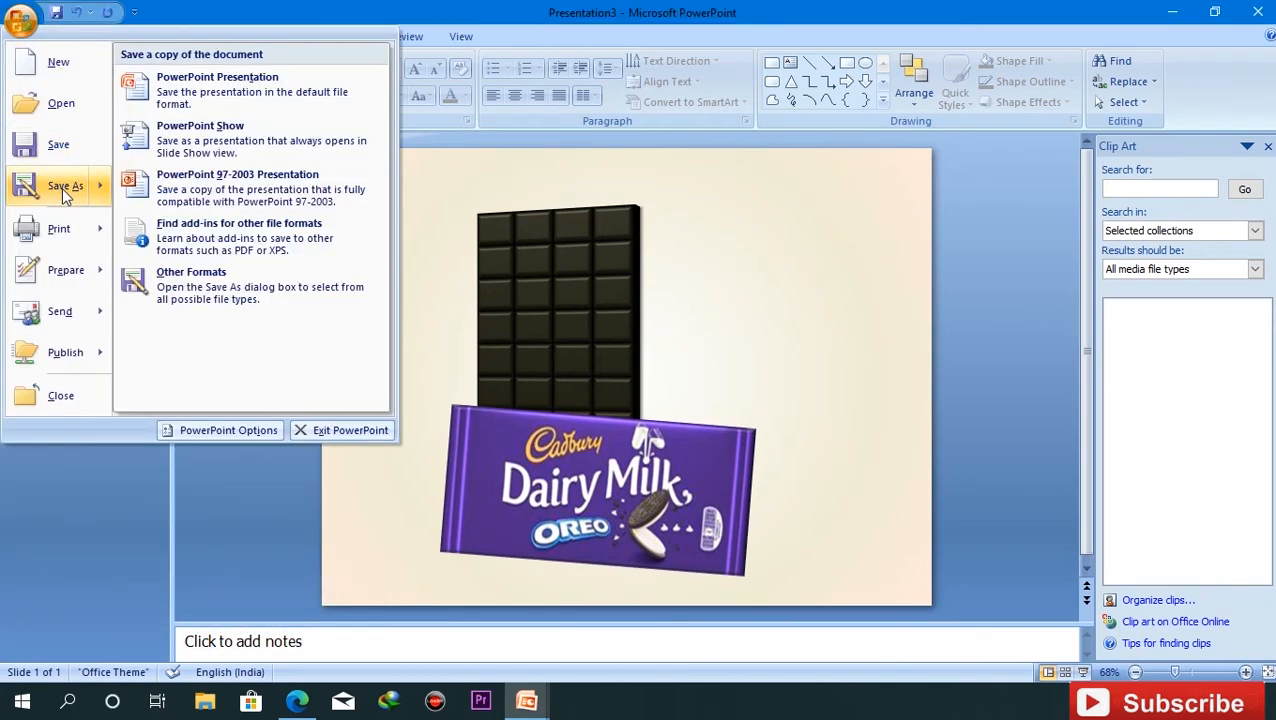
left_click(223, 292)
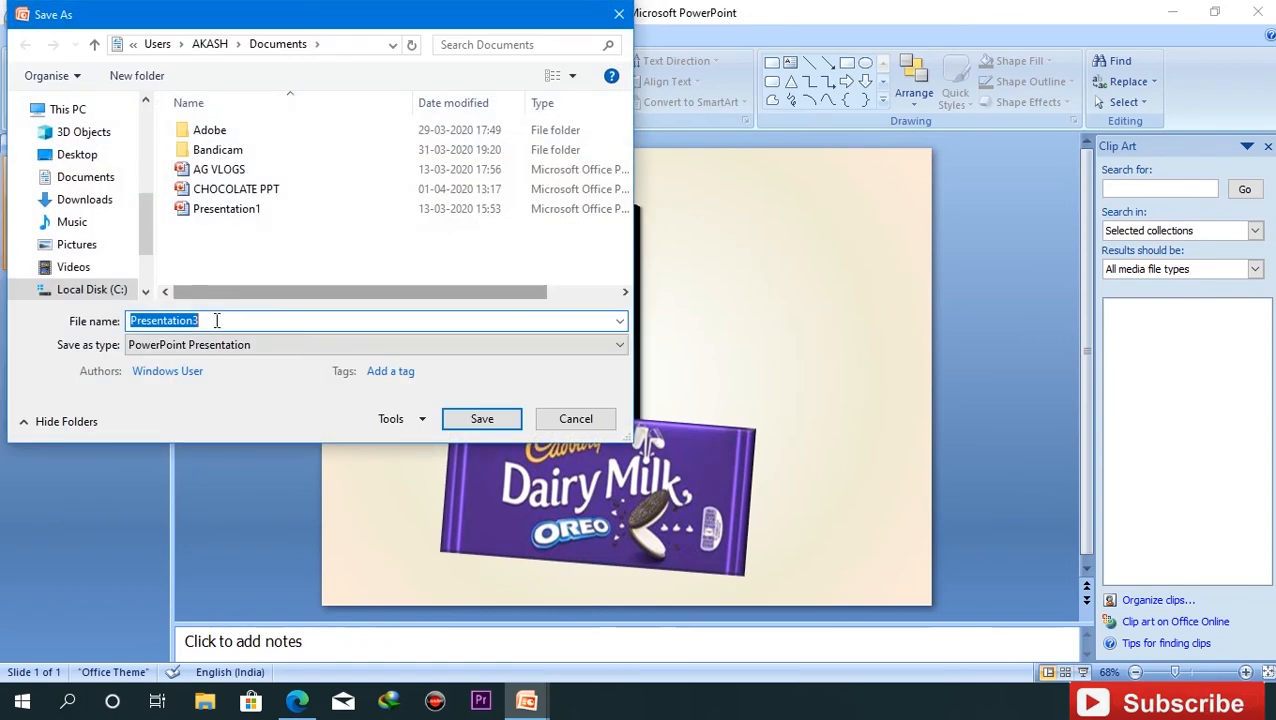
left_click(209, 345)
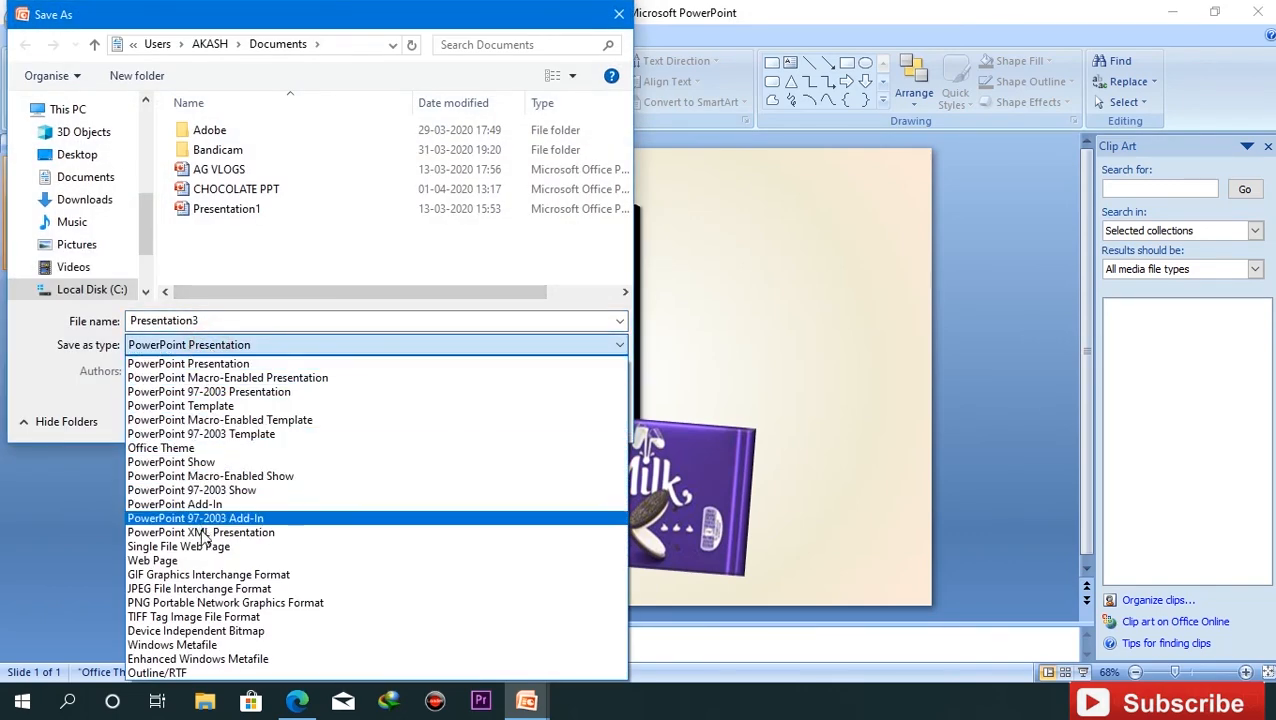
left_click(275, 603)
double_click(214, 322)
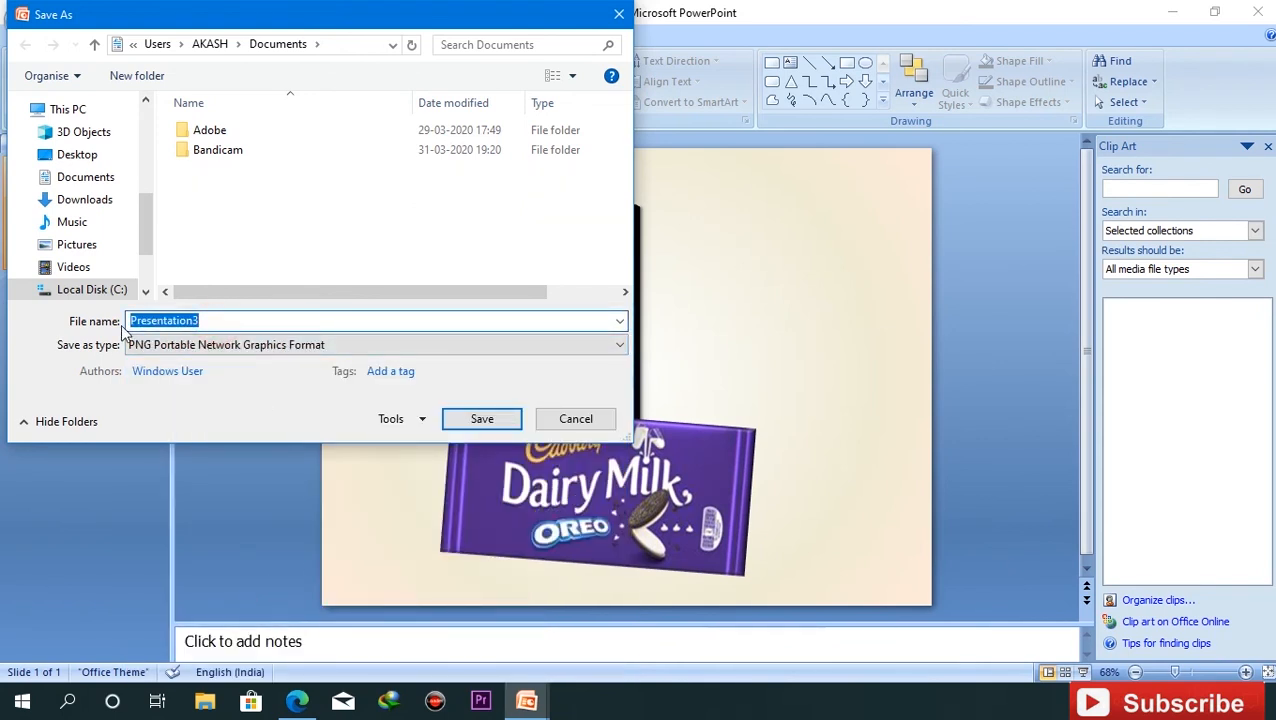
type("CHOCOLATE")
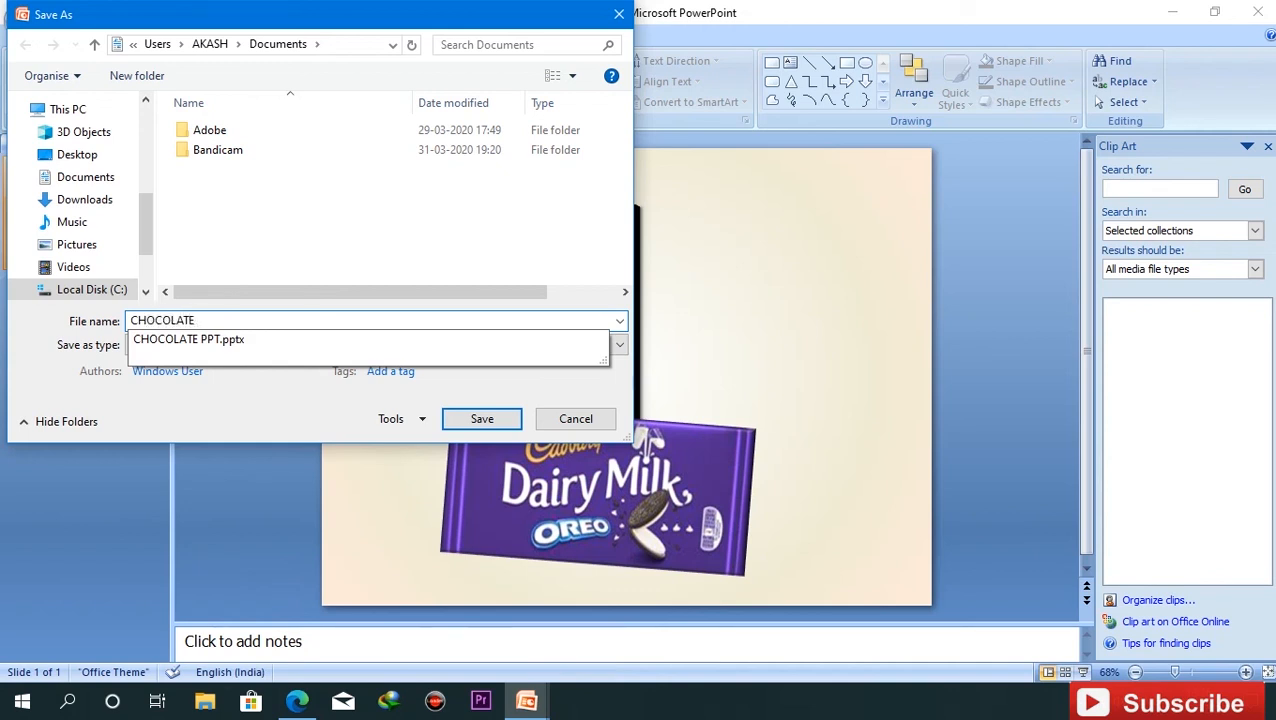
left_click(77, 154)
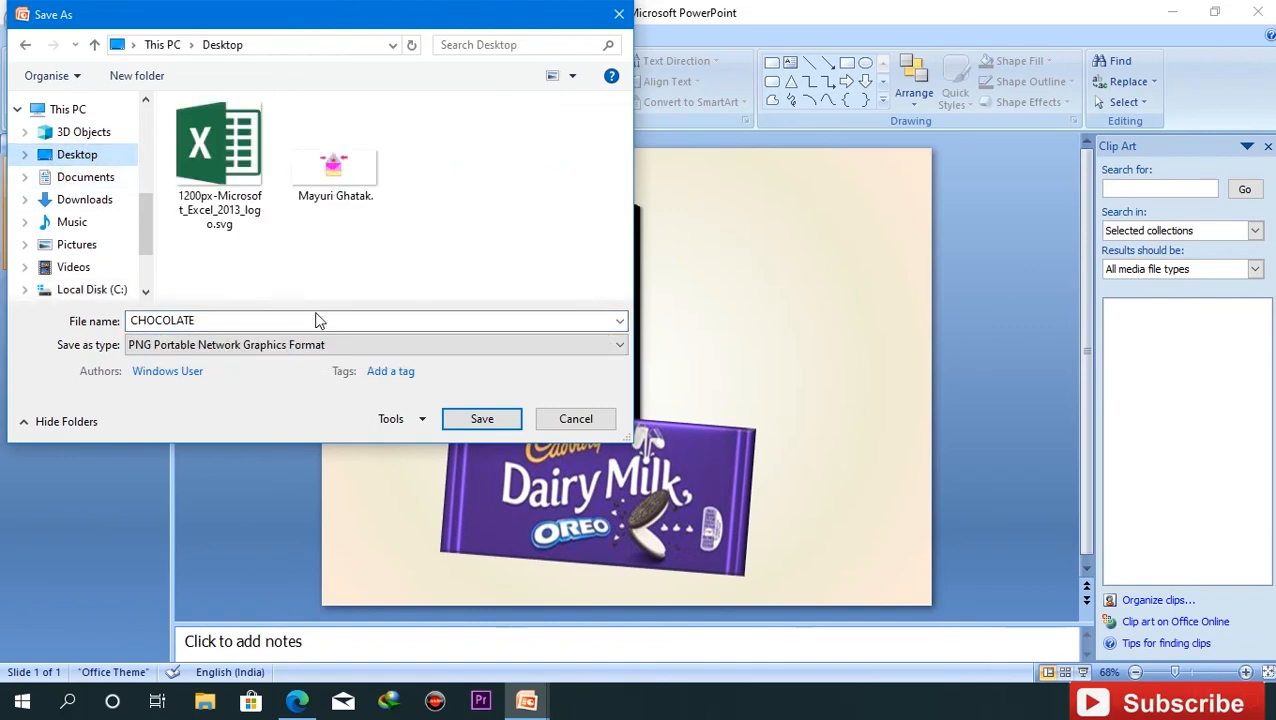
left_click(481, 419)
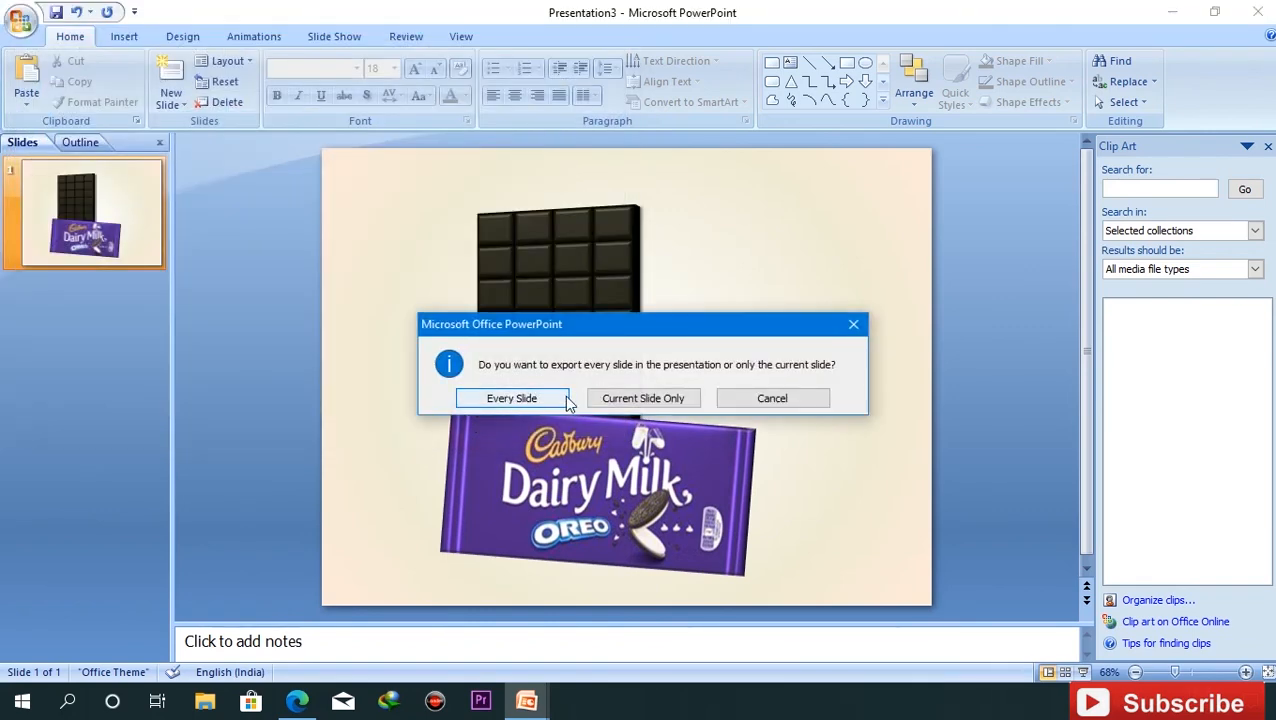
left_click(645, 399)
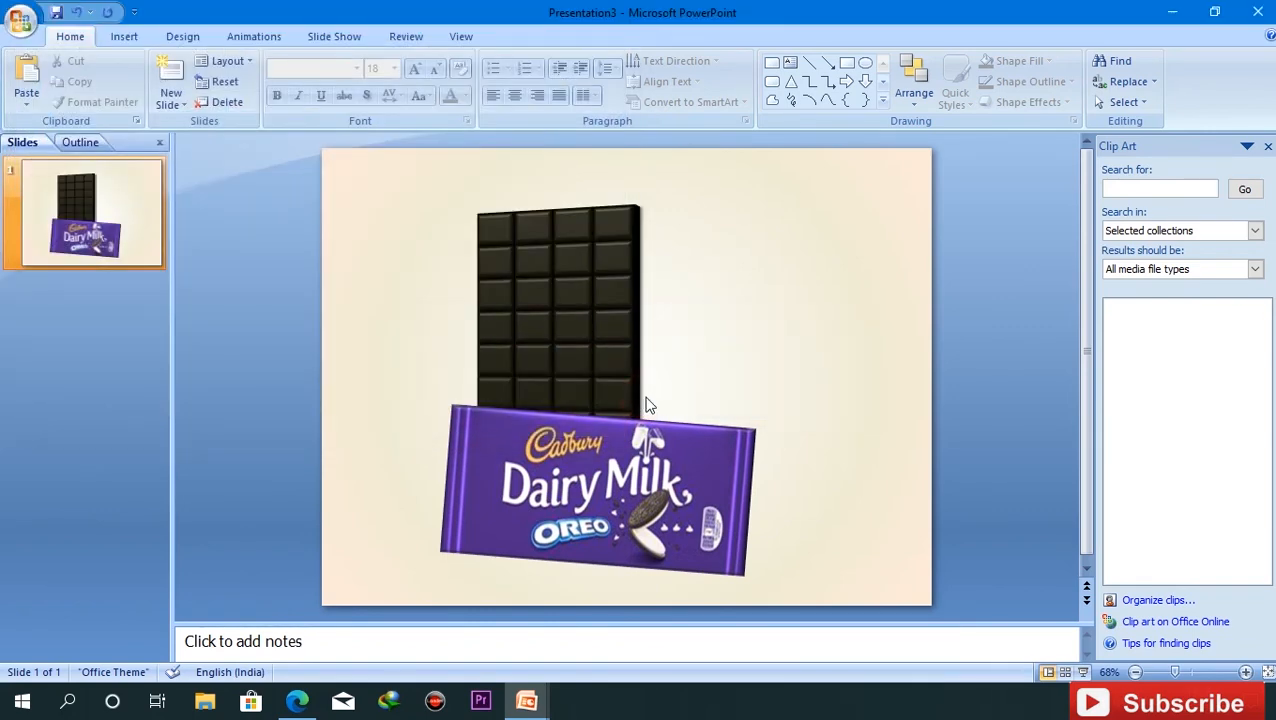
Save the presentation to the Desktop as a PowerPoint Presentation named Presentation3 and close PowerPoint
left_click(20, 20)
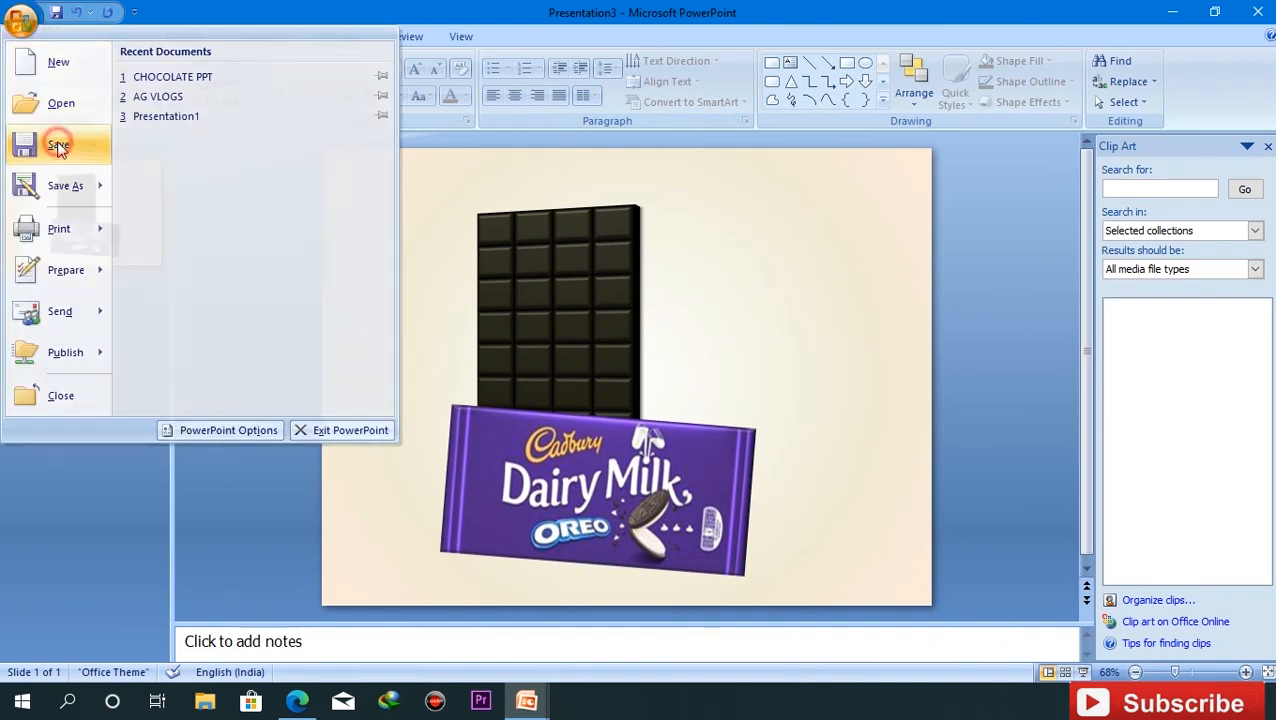
left_click(60, 148)
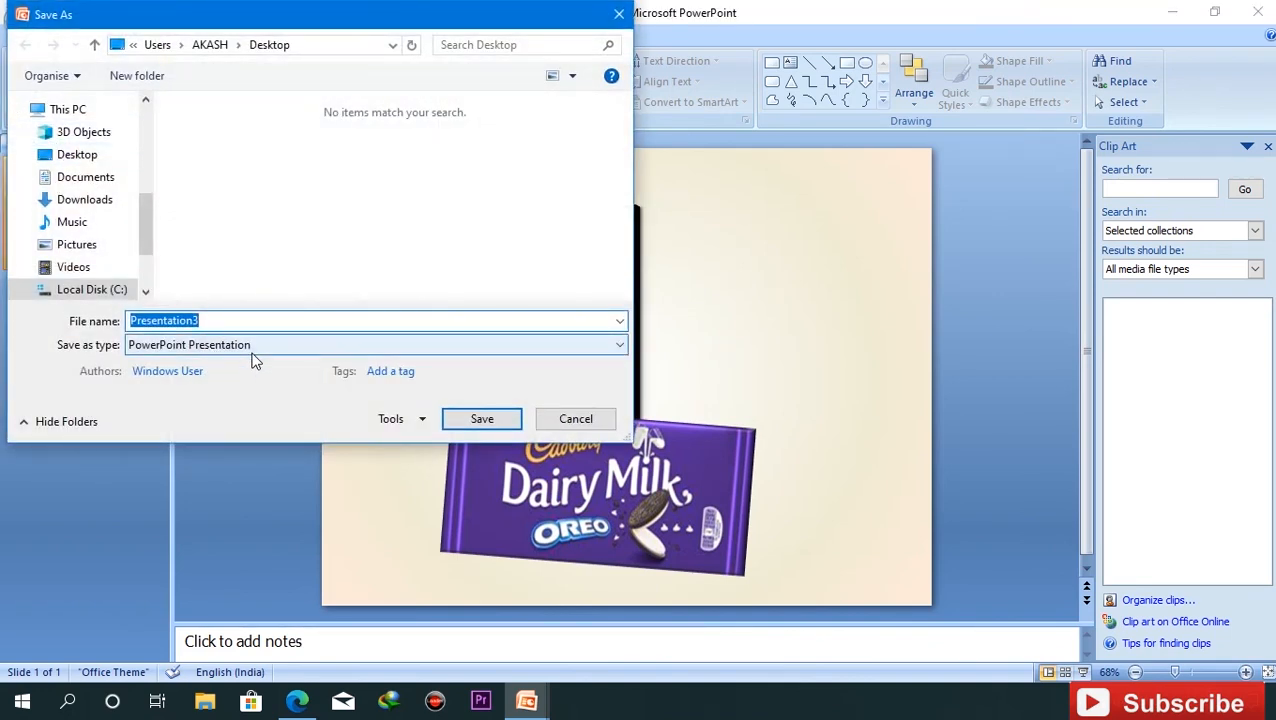
left_click(476, 420)
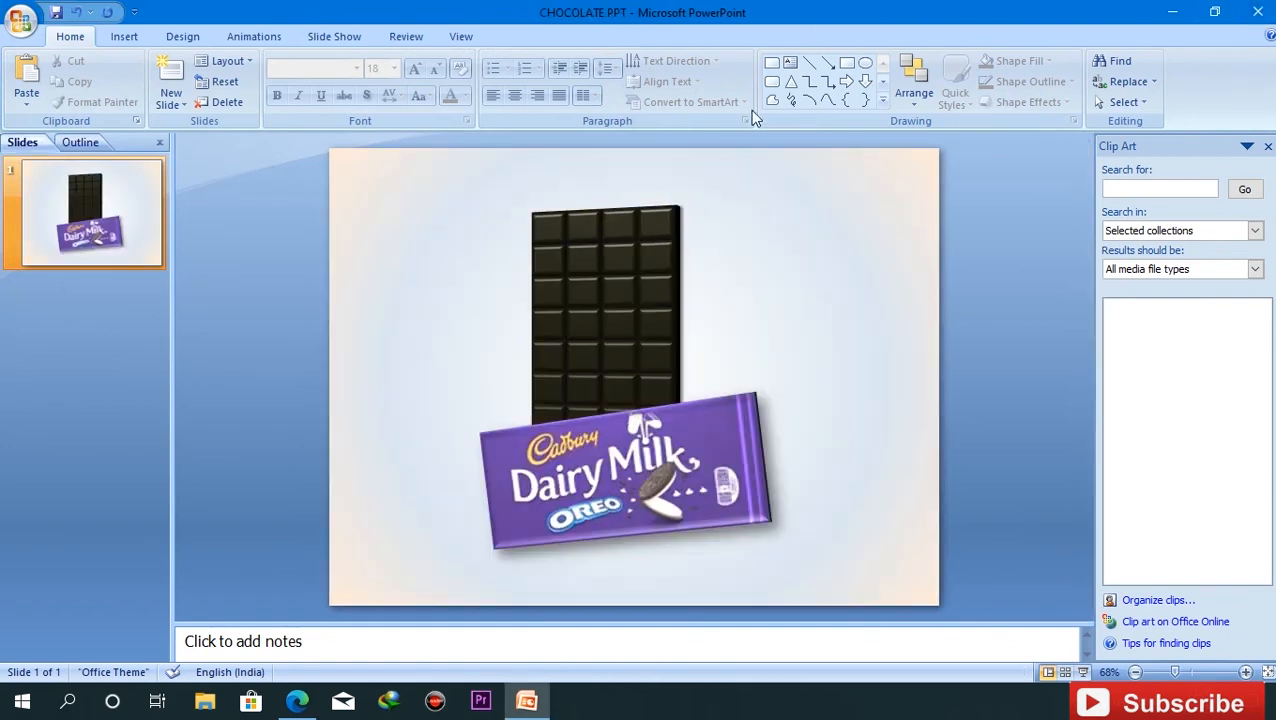
left_click(1258, 11)
Open the exported CHOCOLATE image from the desktop to view the finished slide
left_click(110, 197)
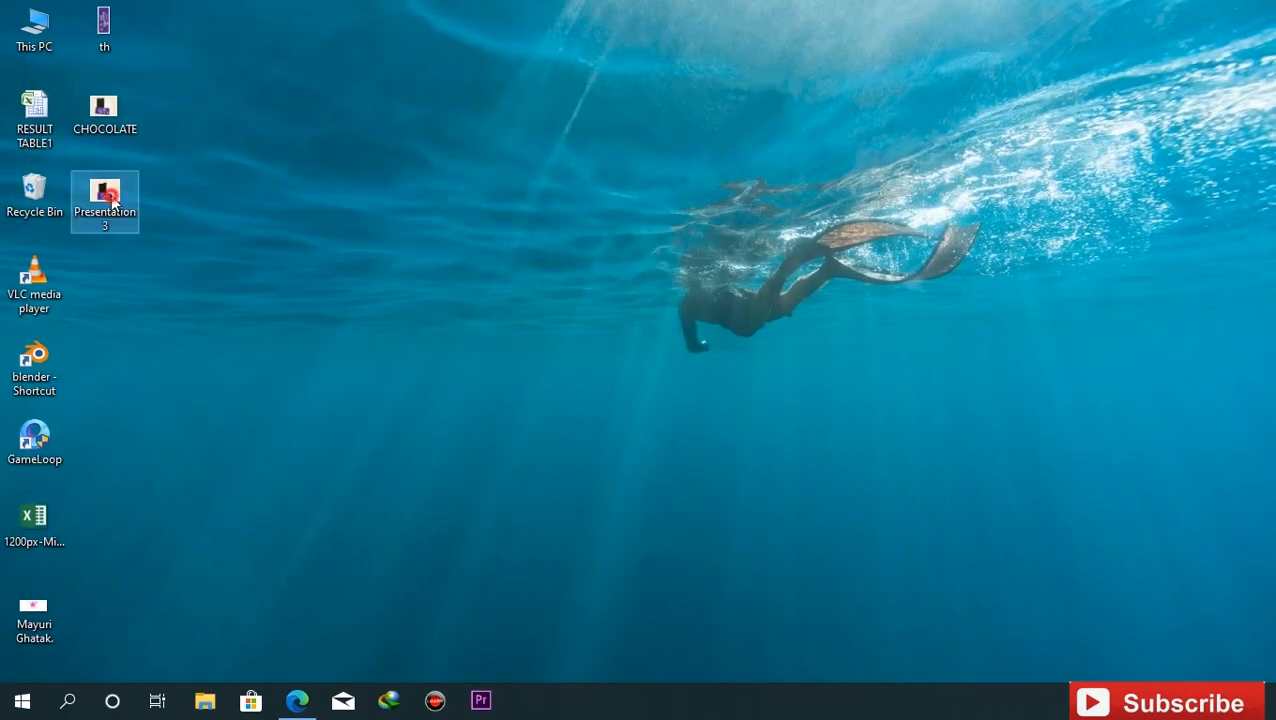
left_click(107, 122)
double_click(110, 122)
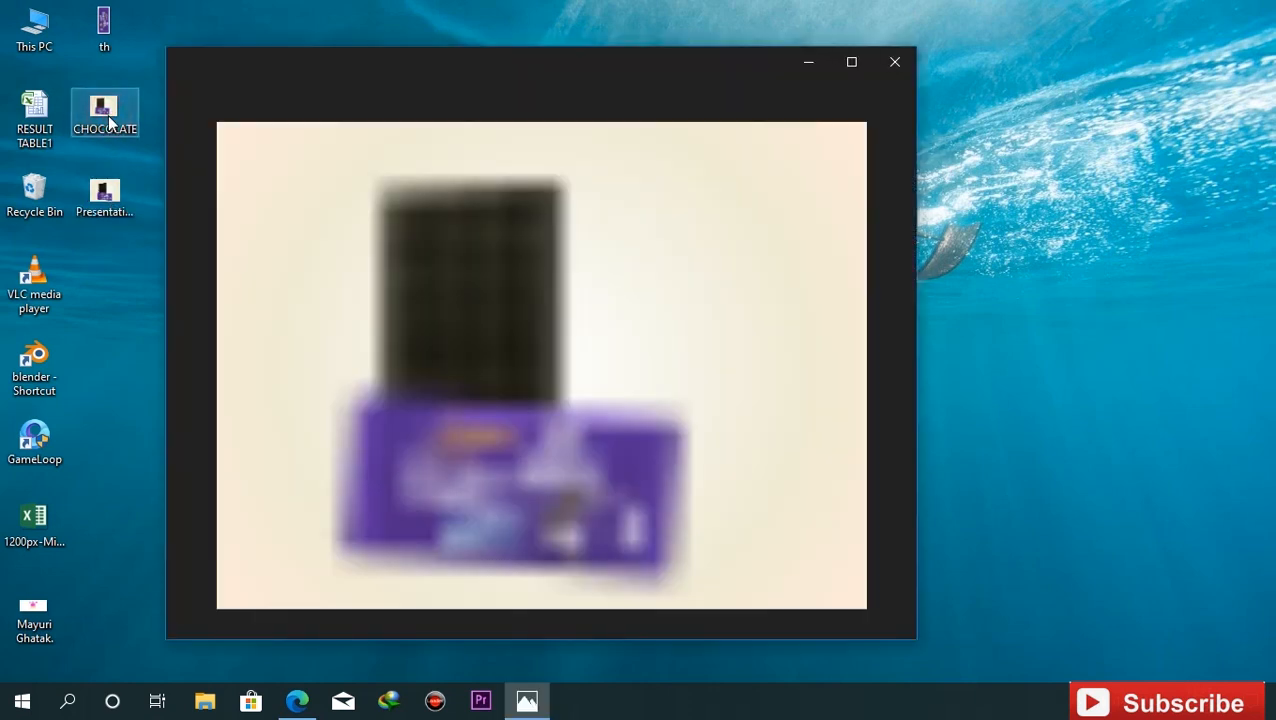